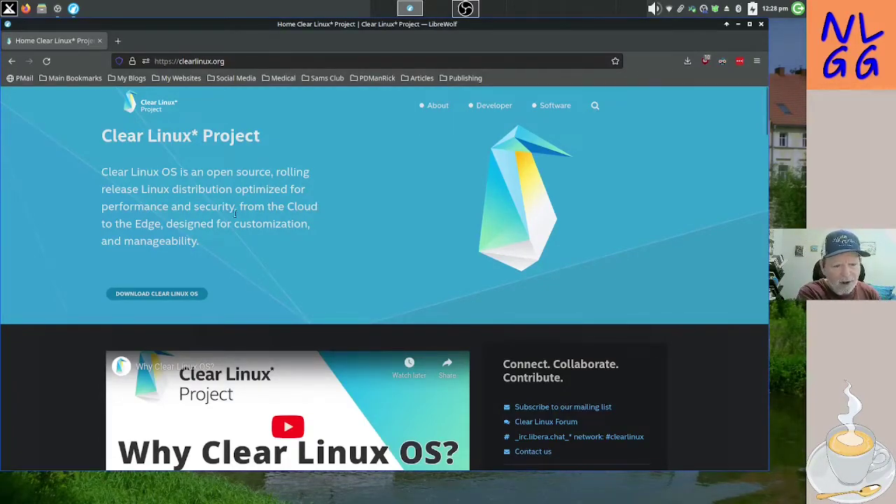
# Step: Go to the Clear Linux downloads page and scroll to the Installation Guide and Try Before You Install sections
pyautogui.click(159, 294)
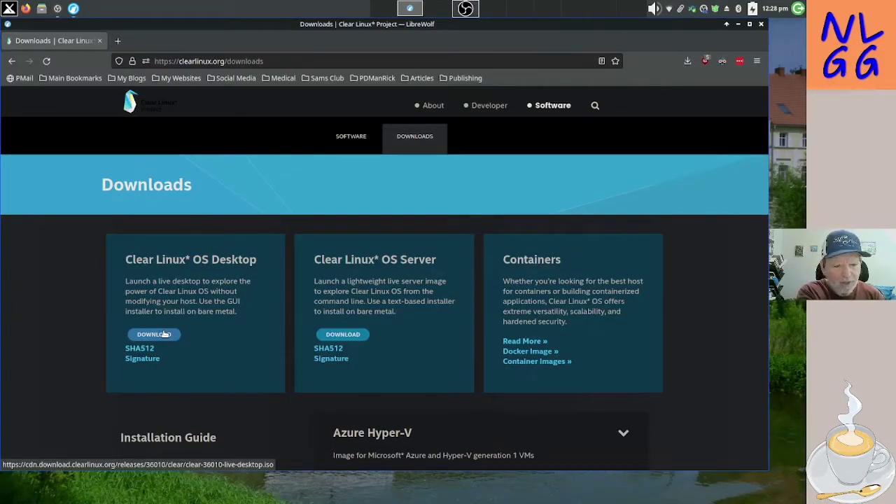
pyautogui.scroll(-3, 163, 334)
pyautogui.scroll(-3, 164, 332)
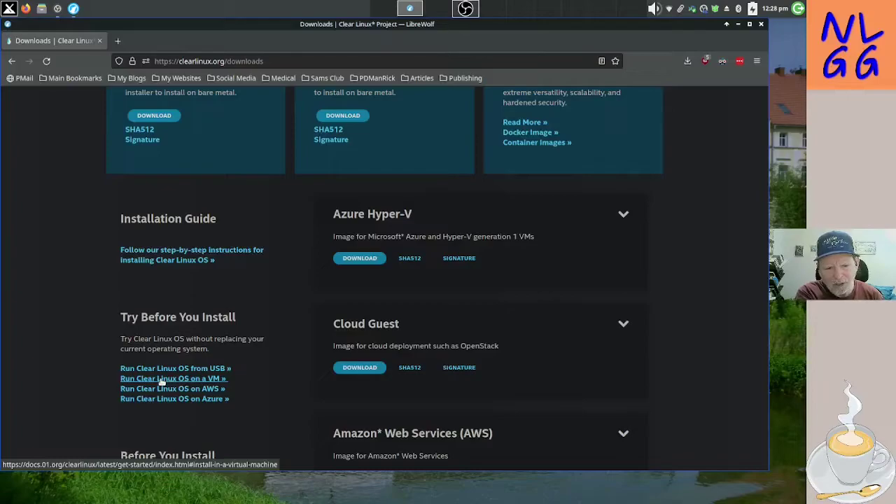
# Step: Open the 'Run Clear Linux OS on a VM' guide, then its Clear Linux OS on VirtualBox page
pyautogui.click(161, 379)
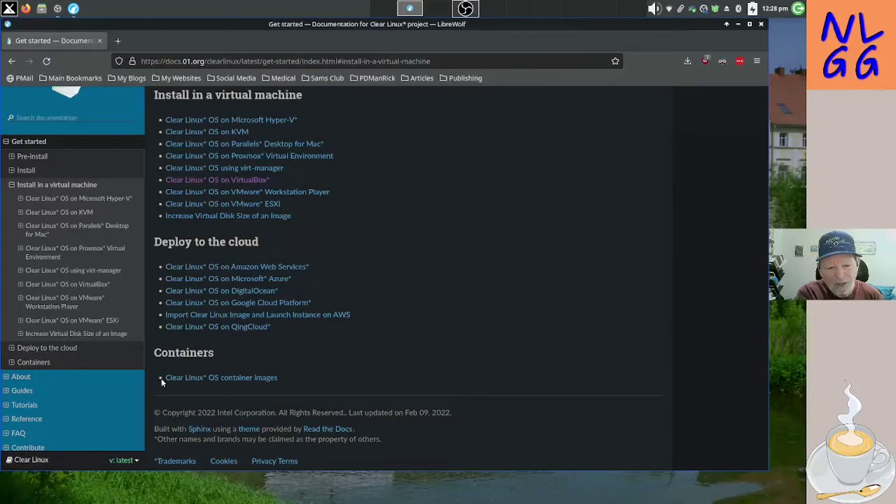
pyautogui.click(231, 181)
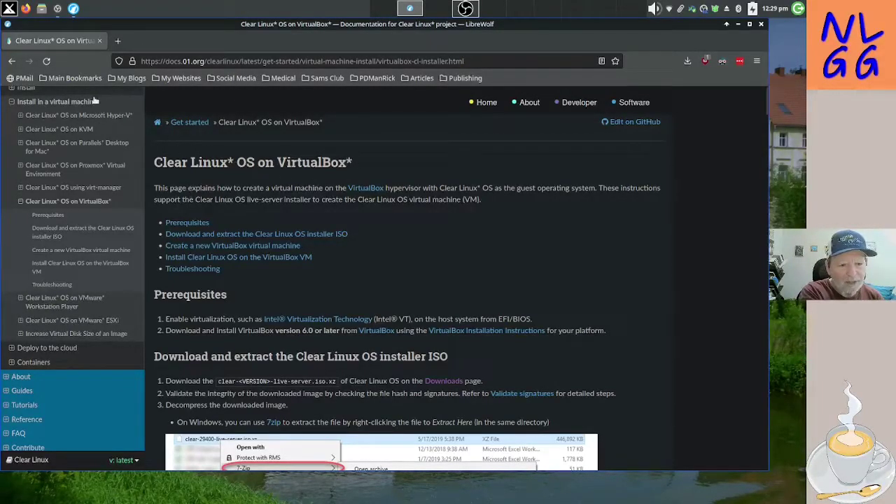
# Step: Go back twice to the Clear Linux downloads page and scroll up to the download cards
pyautogui.click(14, 61)
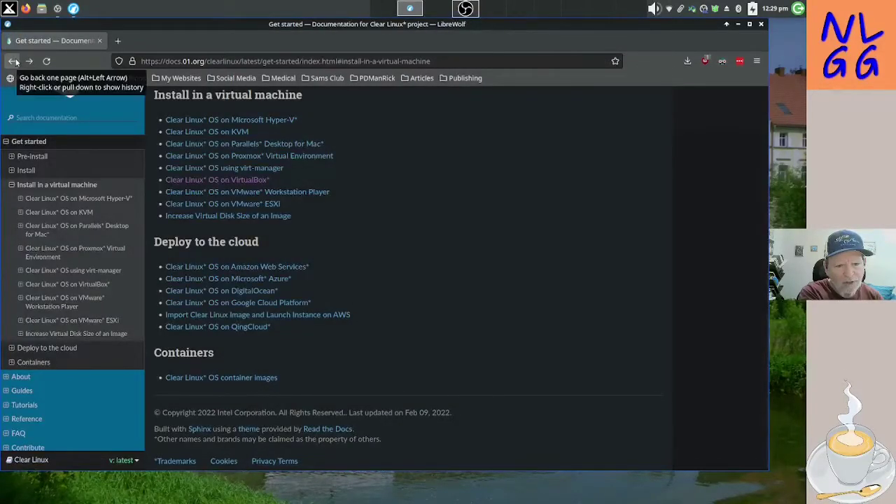
pyautogui.click(14, 62)
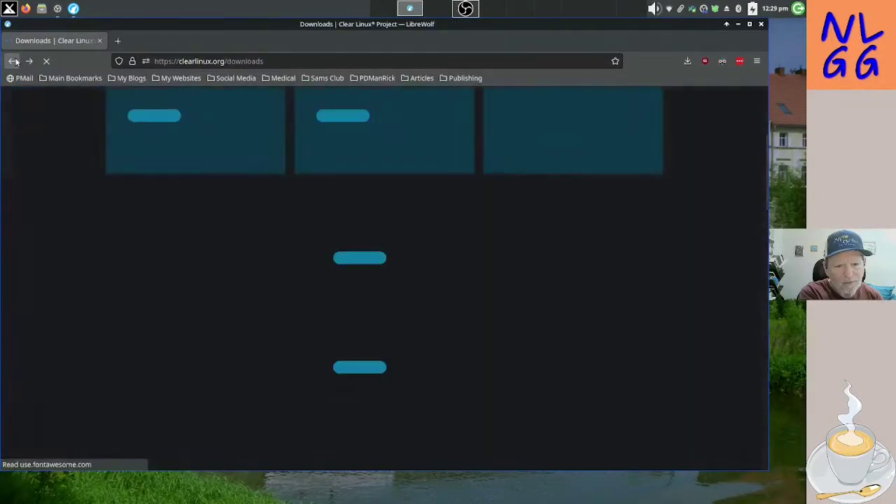
pyautogui.scroll(3, 67, 155)
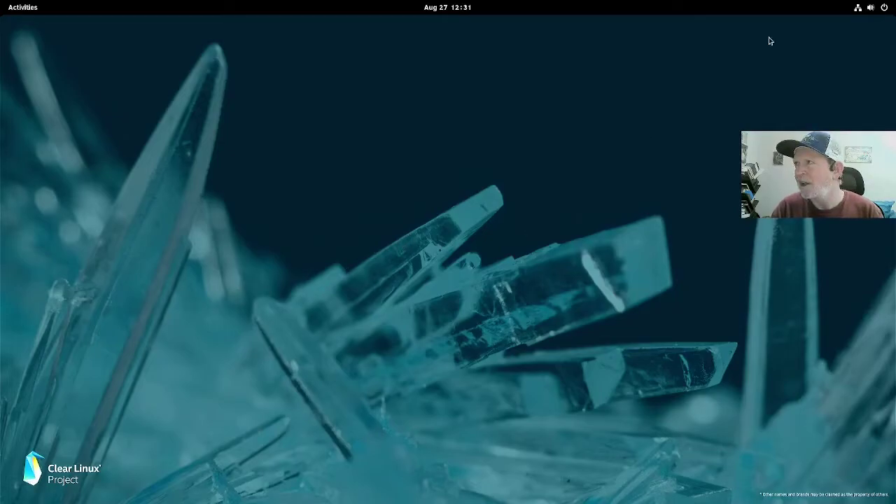
# Step: Restart the computer from the top-right system menu
pyautogui.click(884, 8)
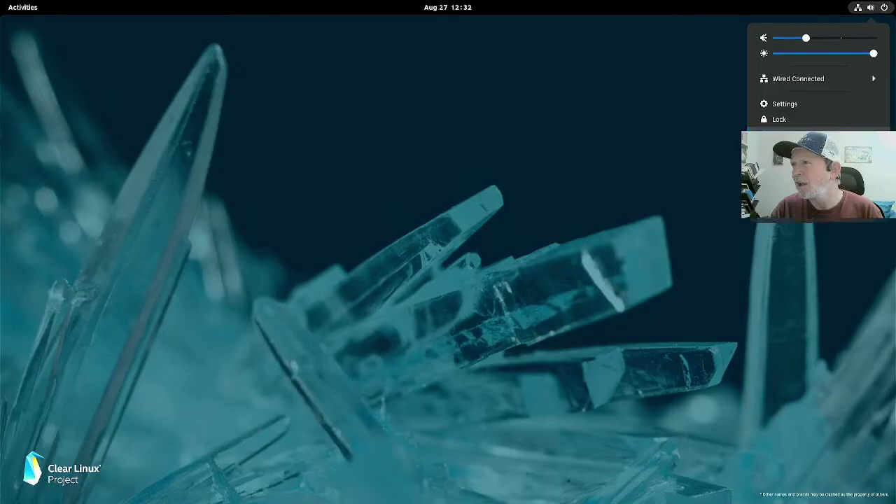
pyautogui.click(791, 175)
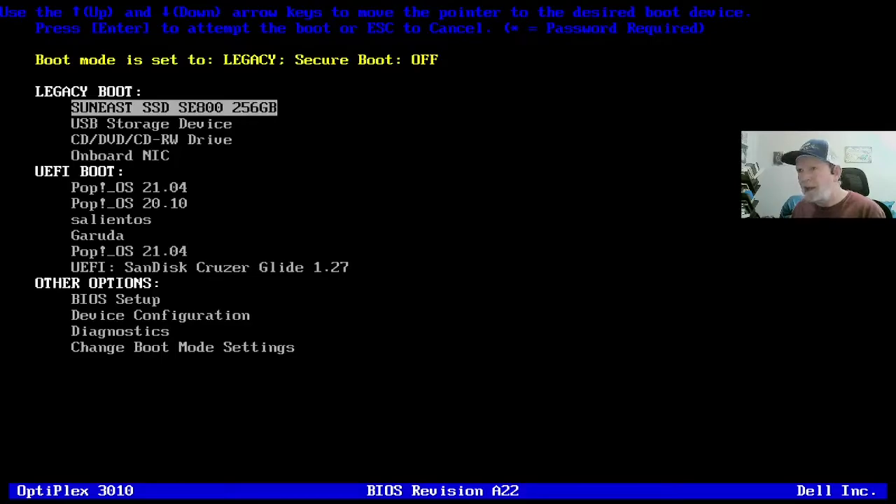
# Step: Select 'UEFI: SanDisk Cruzer Glide 1.27' in the Dell boot menu to boot the live USB
pyautogui.press('Down')
pyautogui.press('Down')
pyautogui.press('Down')
pyautogui.press('Down')
pyautogui.press('Down')
pyautogui.press('Down')
pyautogui.press('Down')
pyautogui.press('Down')
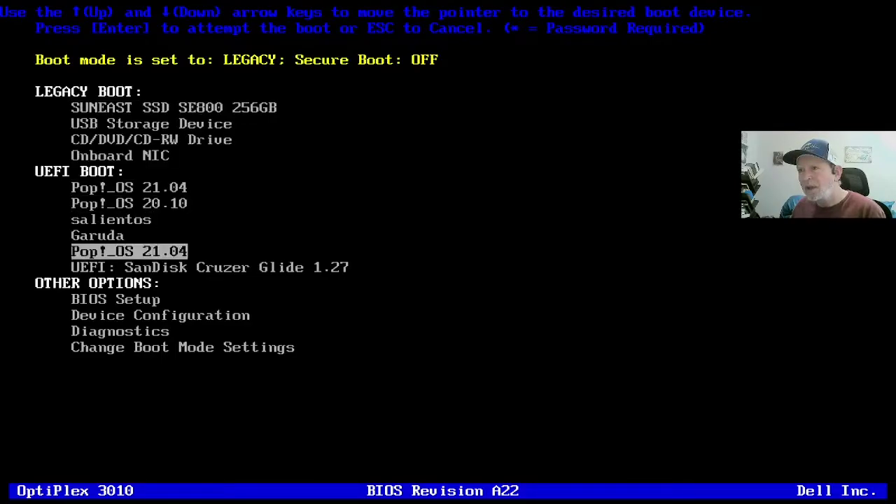
pyautogui.press('Down')
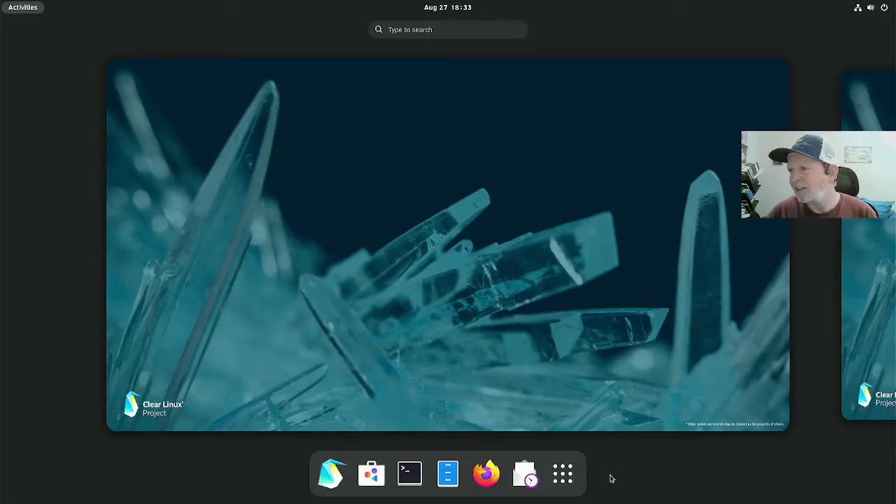
# Step: Launch GParted from the application grid and authenticate so it runs as root
pyautogui.click(564, 474)
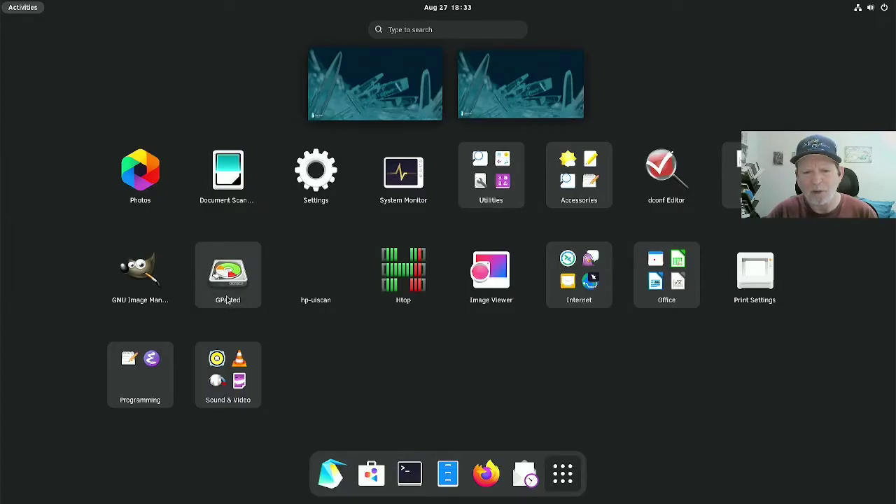
pyautogui.click(228, 280)
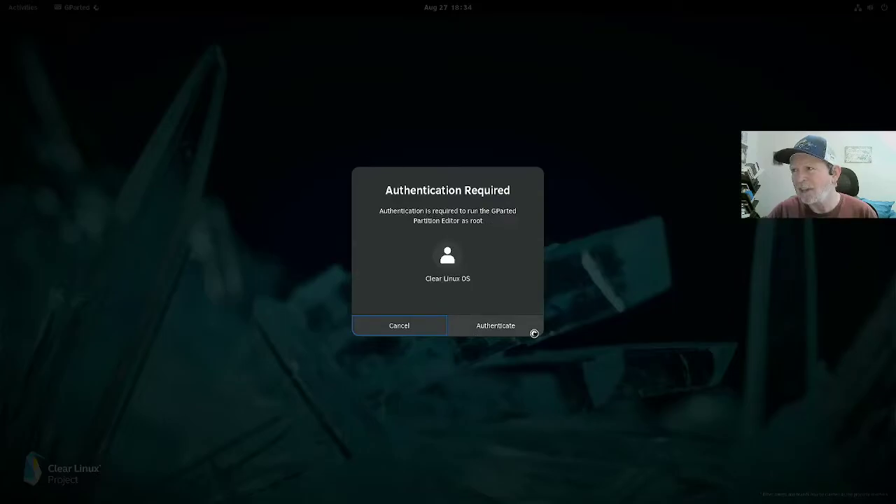
pyautogui.click(532, 326)
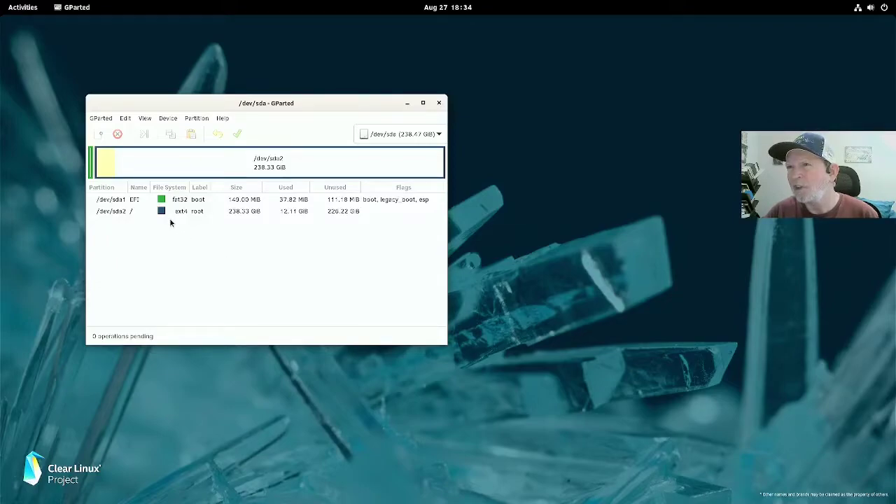
# Step: Create a new gpt partition table on /dev/sda and apply it, erasing the whole disk
pyautogui.click(168, 118)
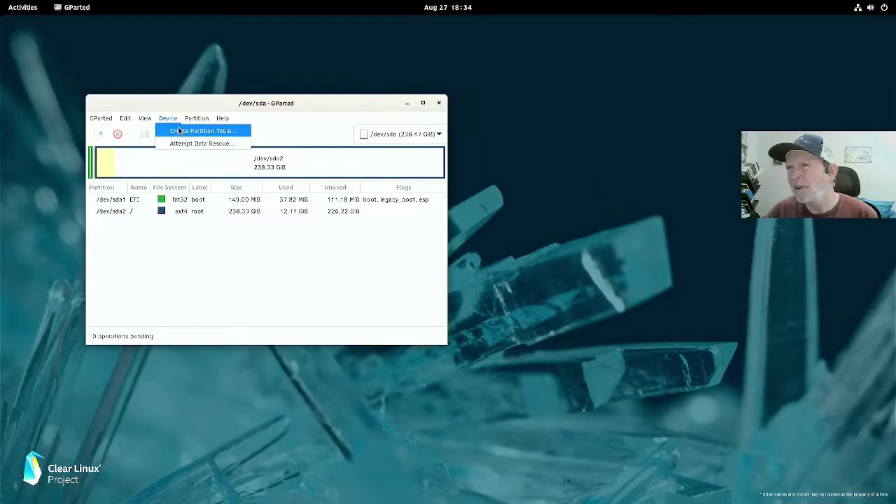
pyautogui.click(180, 131)
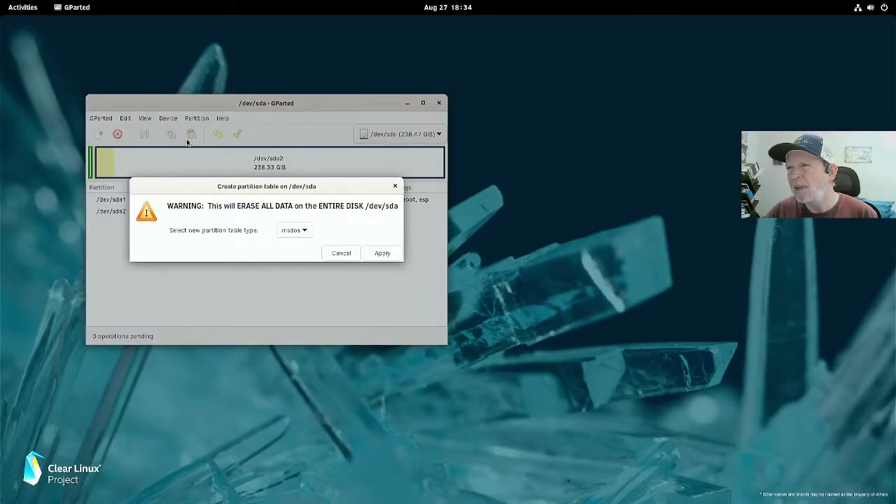
pyautogui.click(302, 233)
pyautogui.click(303, 233)
pyautogui.click(303, 234)
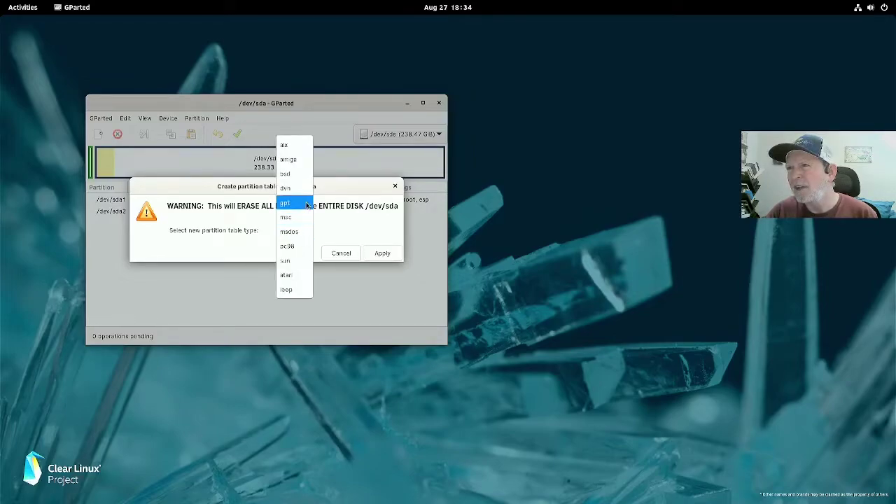
pyautogui.click(307, 205)
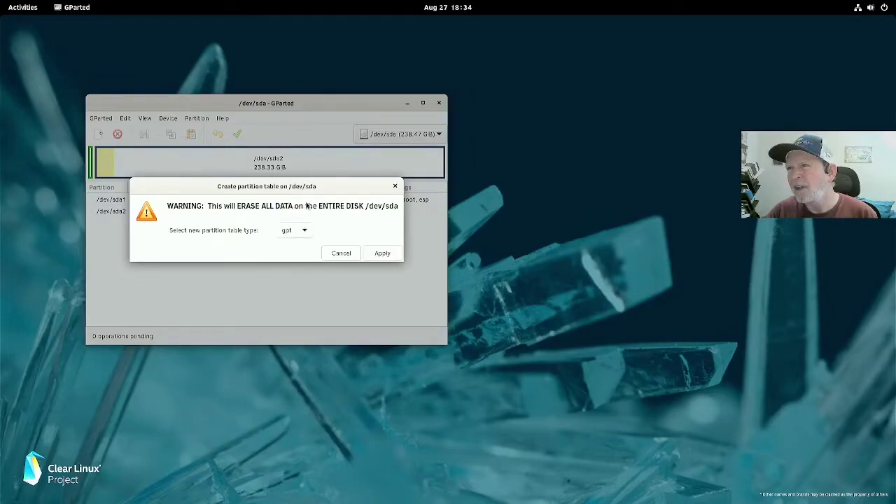
pyautogui.click(371, 254)
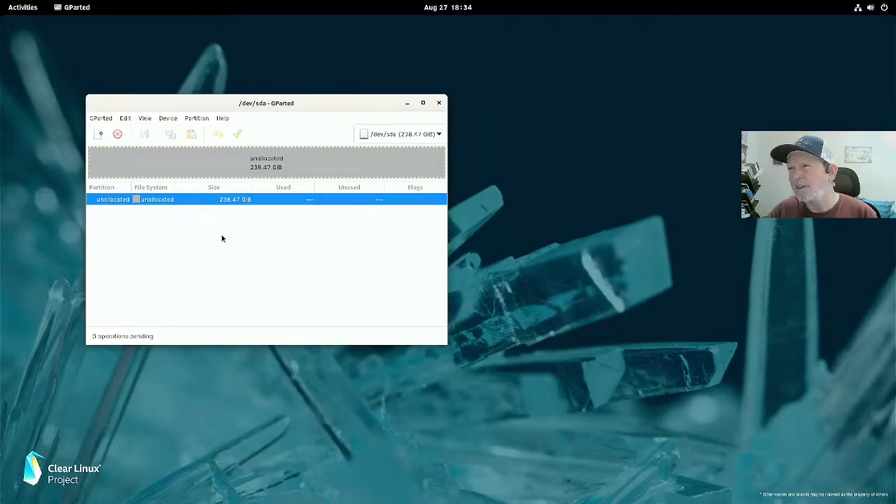
# Step: Close GParted and open the top-right system menu to restart
pyautogui.click(439, 104)
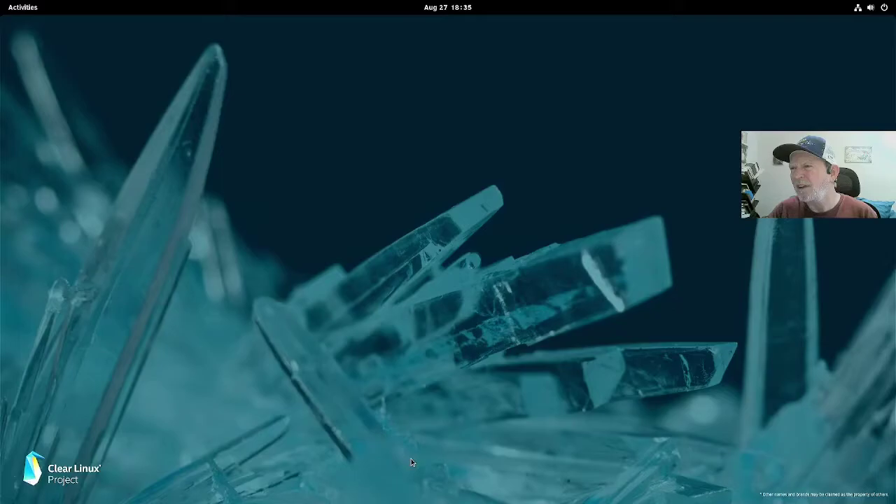
pyautogui.click(875, 8)
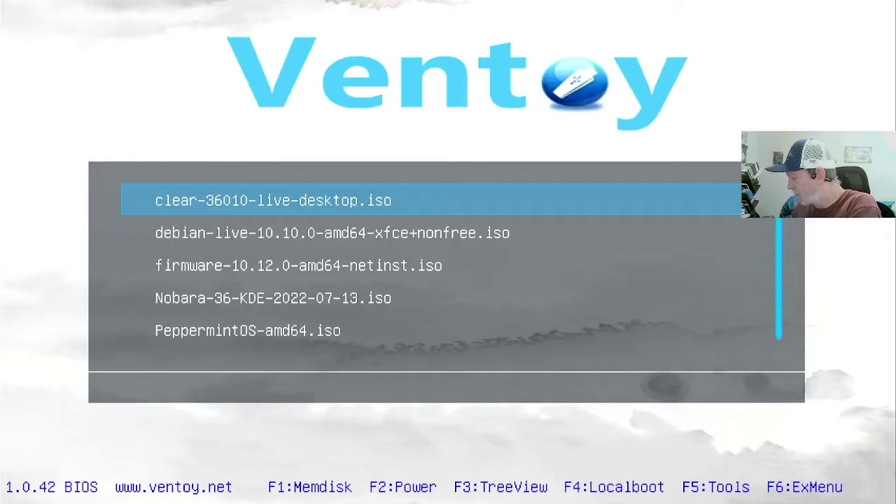
# Step: Boot clear-36010-live-desktop.iso from the Ventoy menu
pyautogui.press('Return')
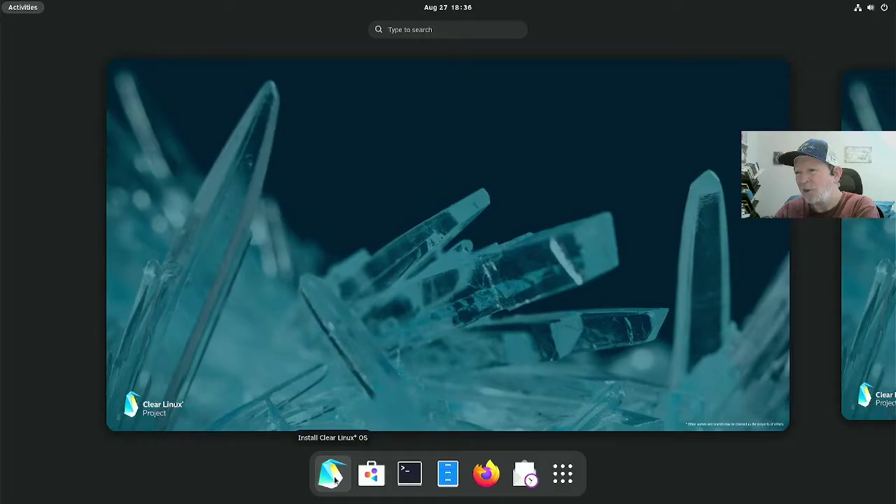
# Step: Start the Clear Linux OS installer and continue with American English as the language
pyautogui.click(335, 480)
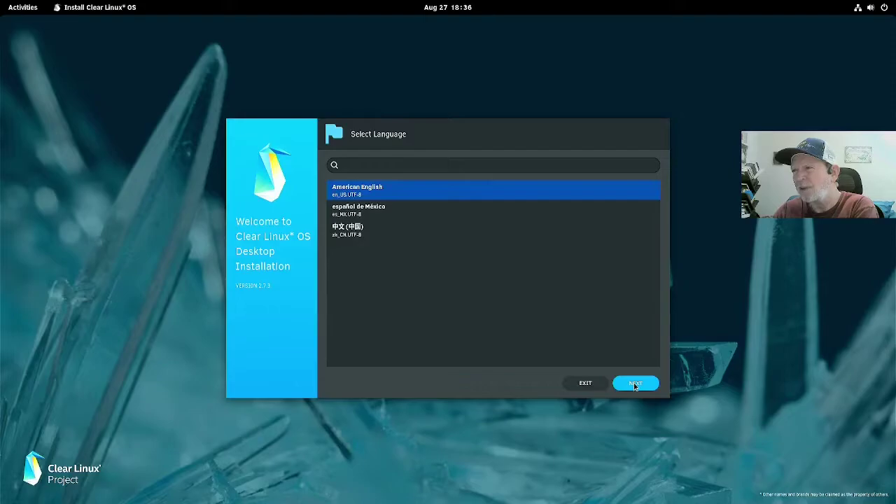
pyautogui.click(635, 384)
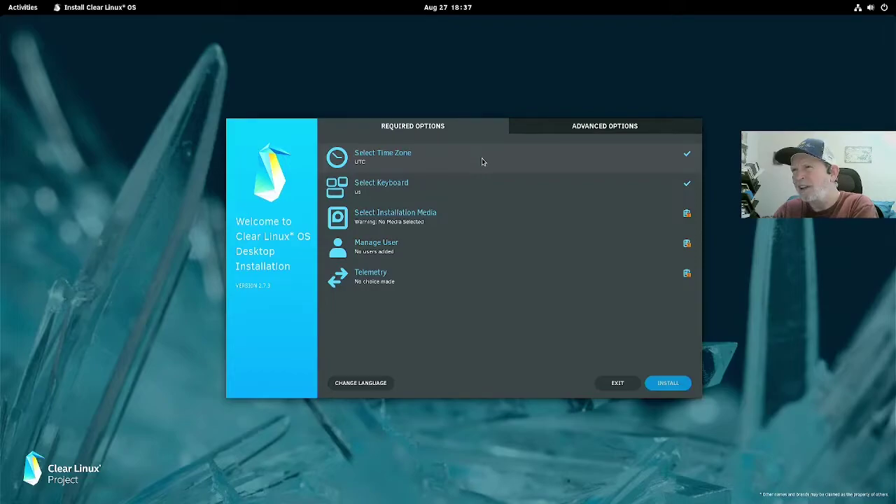
# Step: Search 'america/den' and set the installer time zone to America/Denver
pyautogui.click(482, 162)
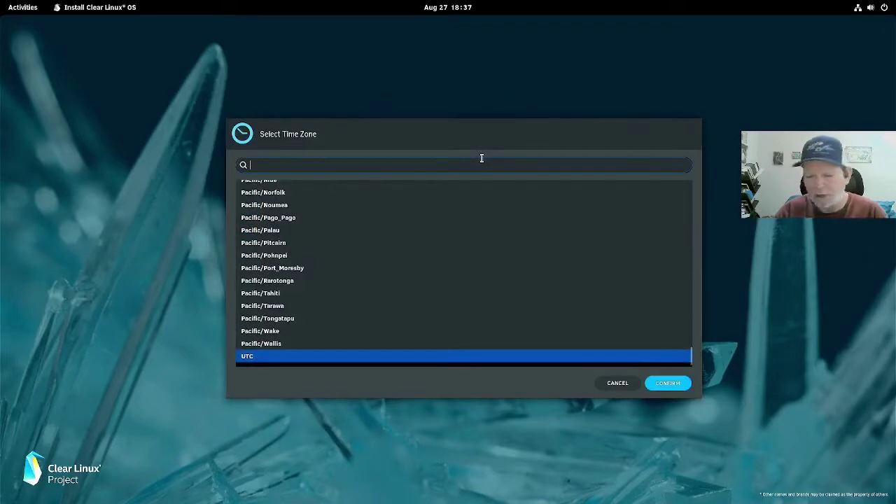
pyautogui.write('americ')
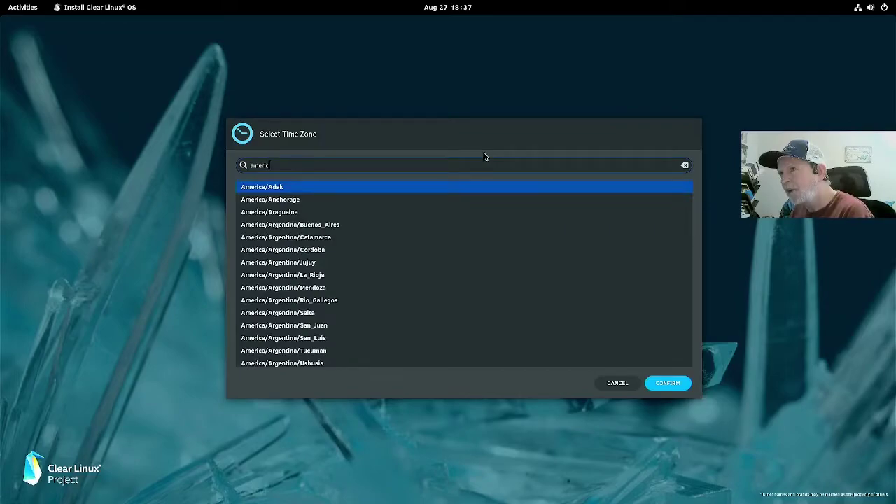
pyautogui.write('a')
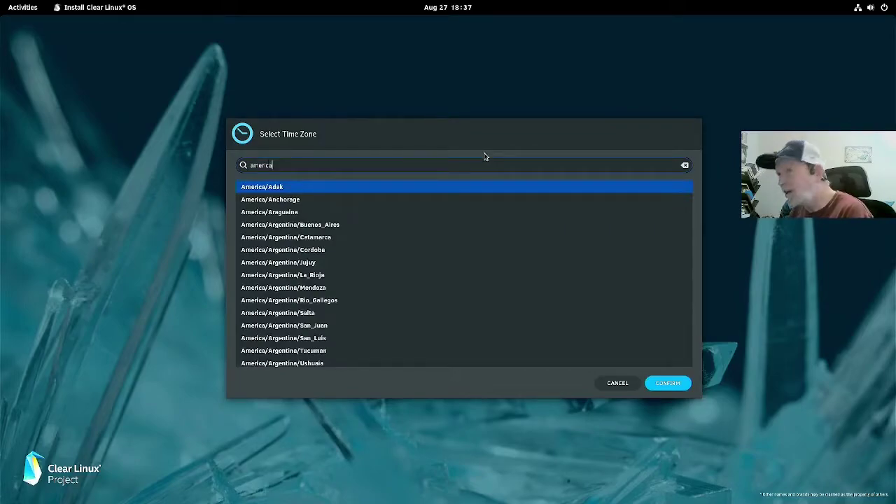
pyautogui.write('/')
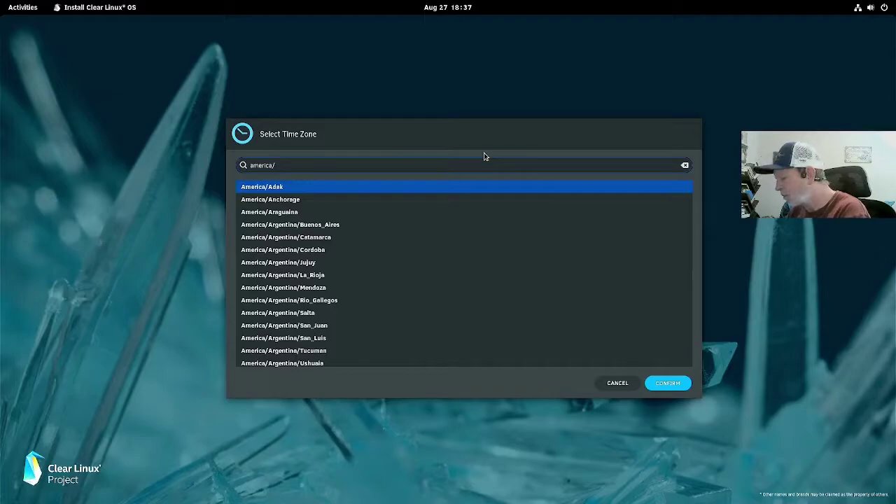
pyautogui.write('den')
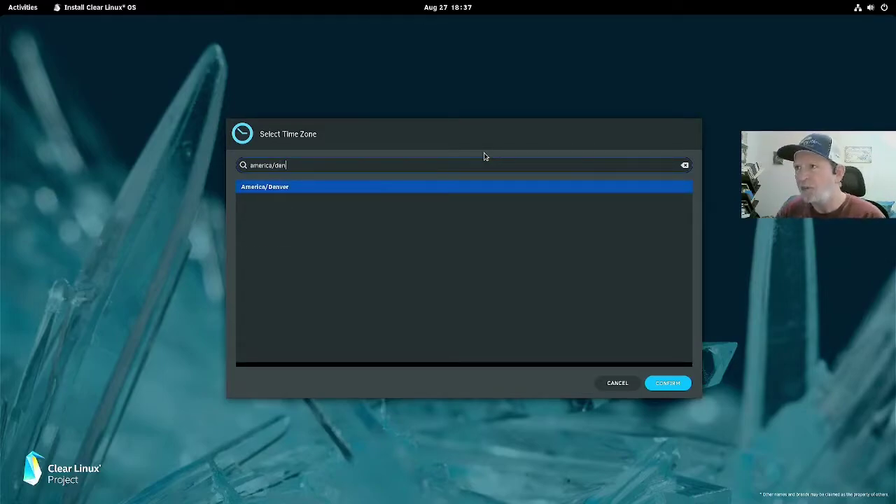
pyautogui.click(668, 383)
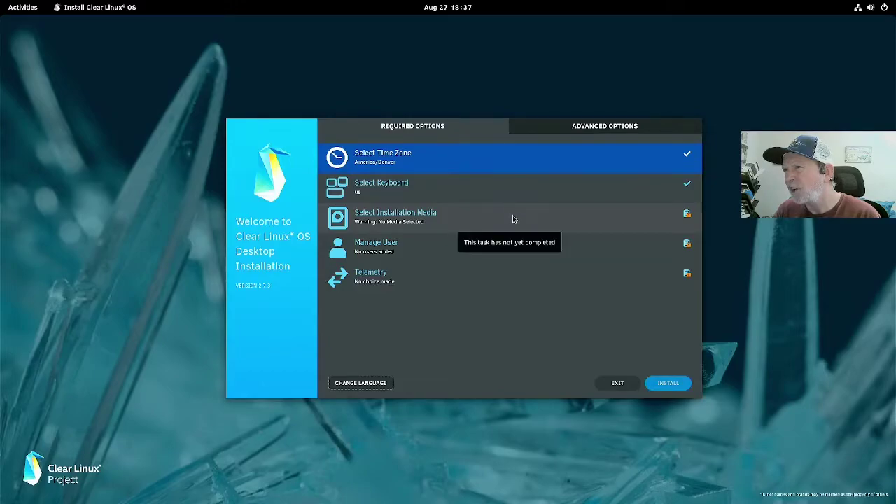
# Step: Choose a destructive installation erasing the entire 238.5GiB SUNEAST SSD, then open Manage User
pyautogui.click(513, 219)
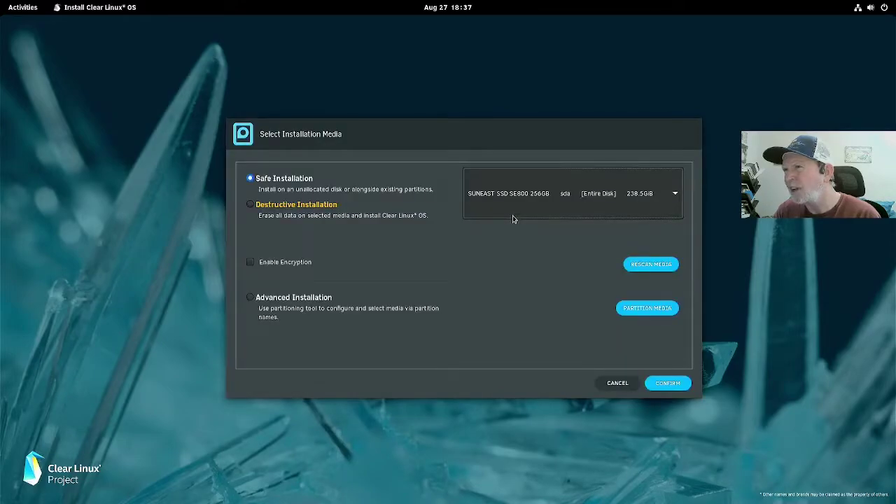
pyautogui.click(252, 206)
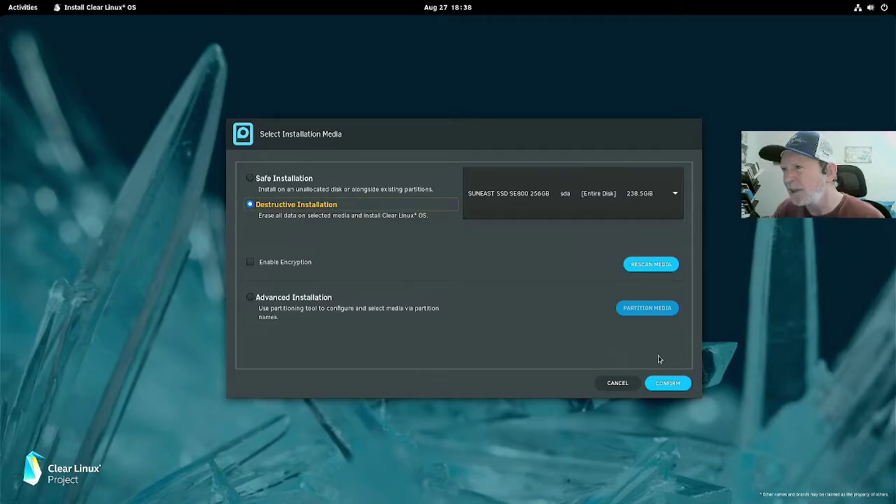
pyautogui.click(666, 382)
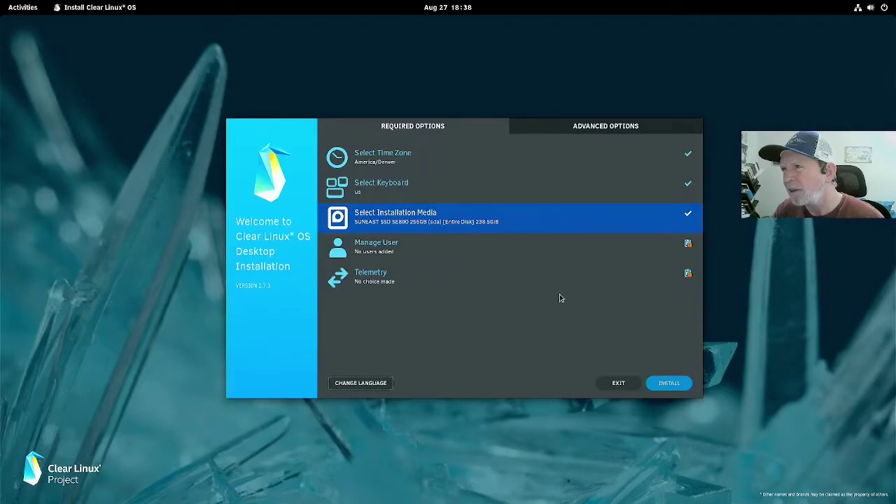
pyautogui.click(509, 262)
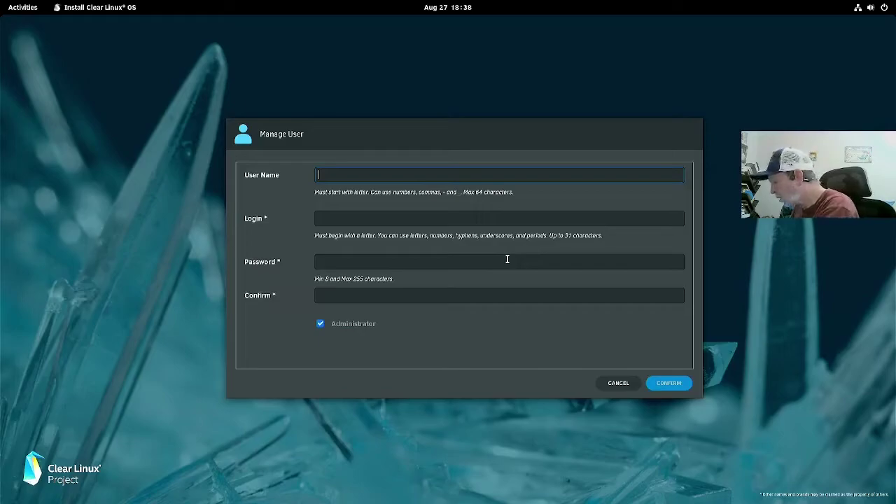
# Step: Create an administrator account with the user's full name, login, and password entered twice
pyautogui.write('Rick9')
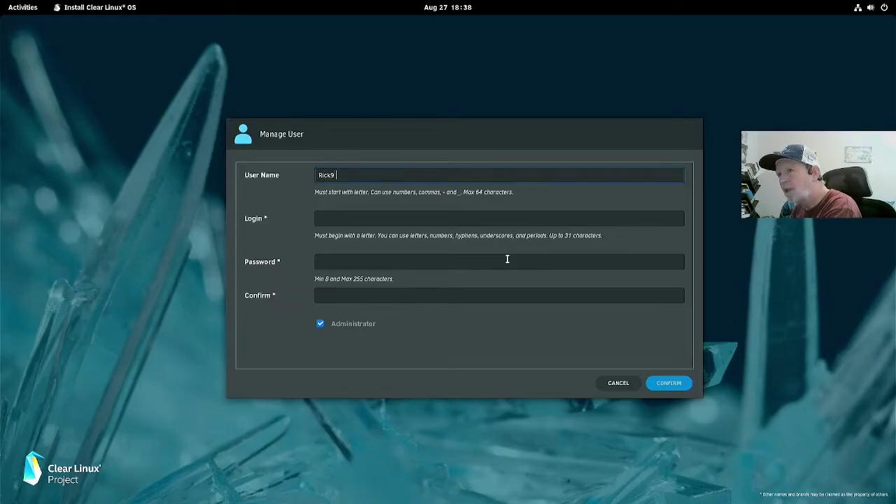
pyautogui.write('!!')
pyautogui.press('BackSpace')
pyautogui.press('BackSpace')
pyautogui.press('BackSpace')
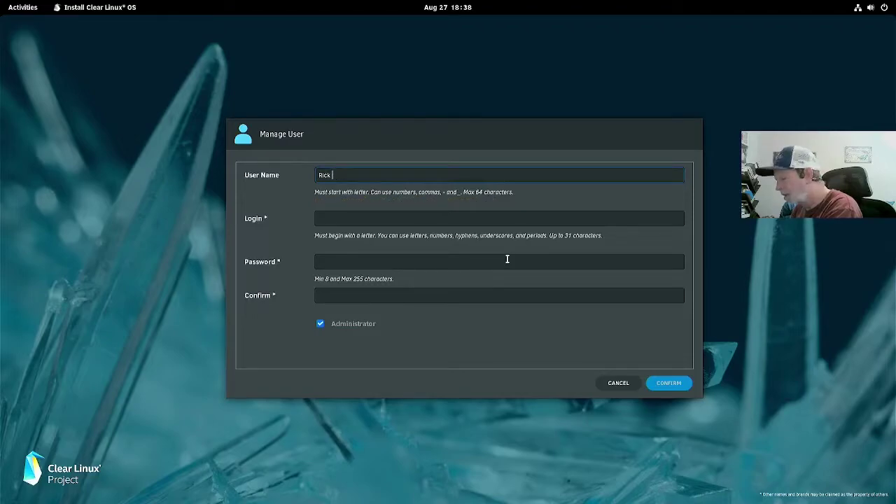
pyautogui.write('Copple')
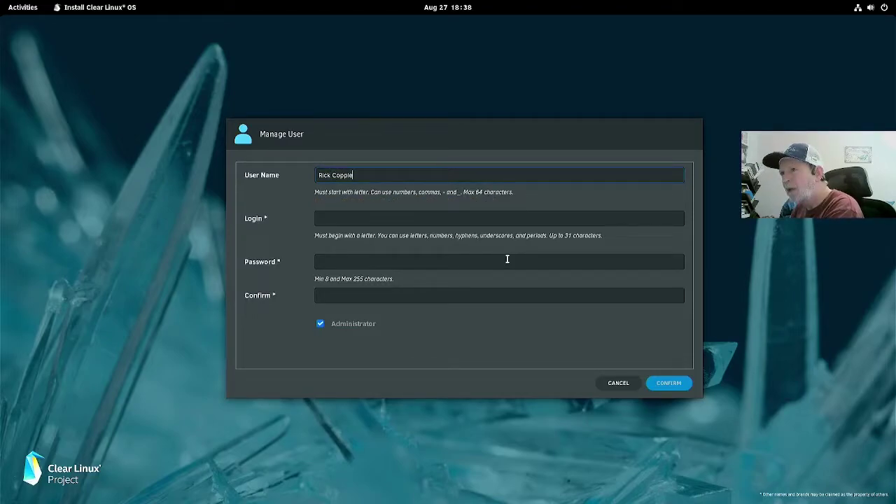
pyautogui.press('Tab')
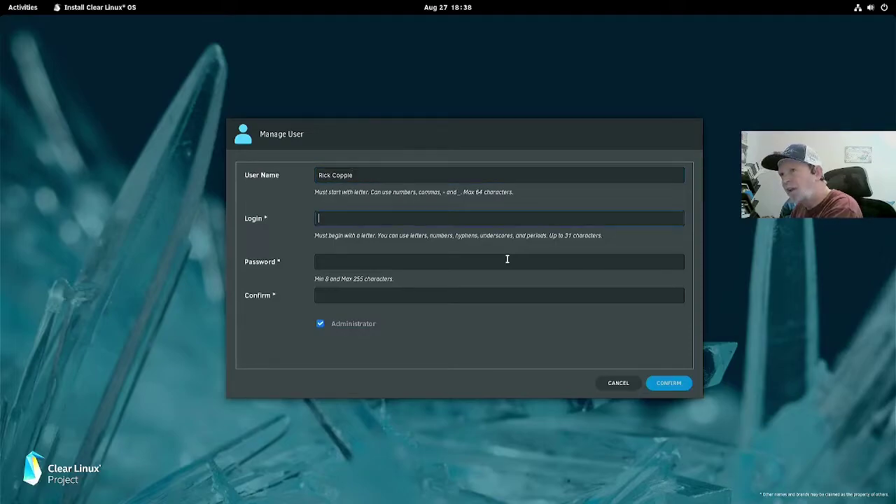
pyautogui.write('rick')
pyautogui.press('Tab')
pyautogui.write('***********')
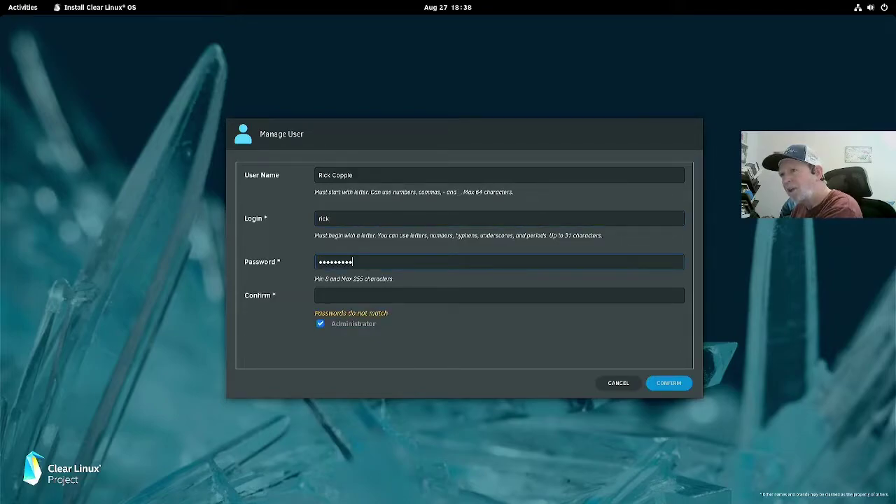
pyautogui.press('BackSpace')
pyautogui.press('Tab')
pyautogui.write('*')
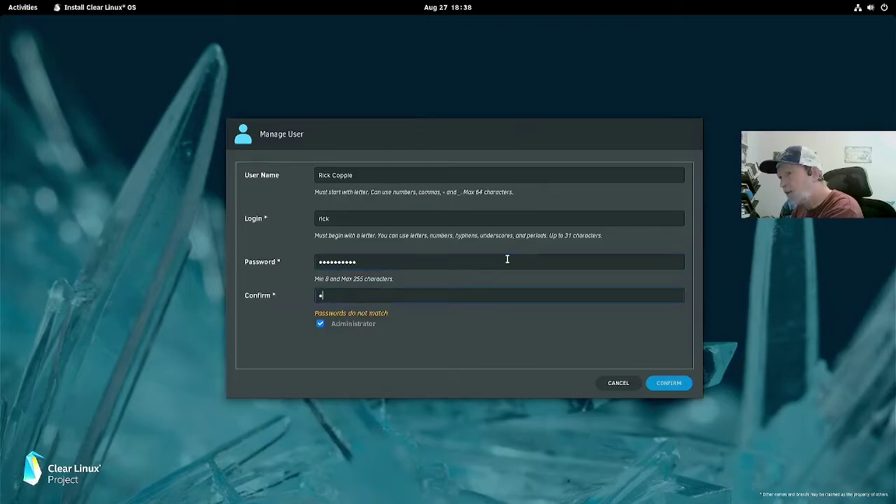
pyautogui.write('**')
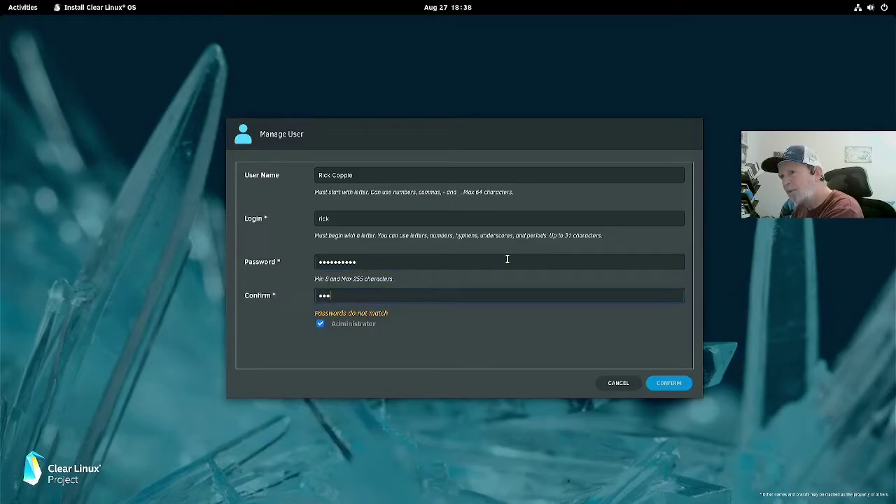
pyautogui.write('*******')
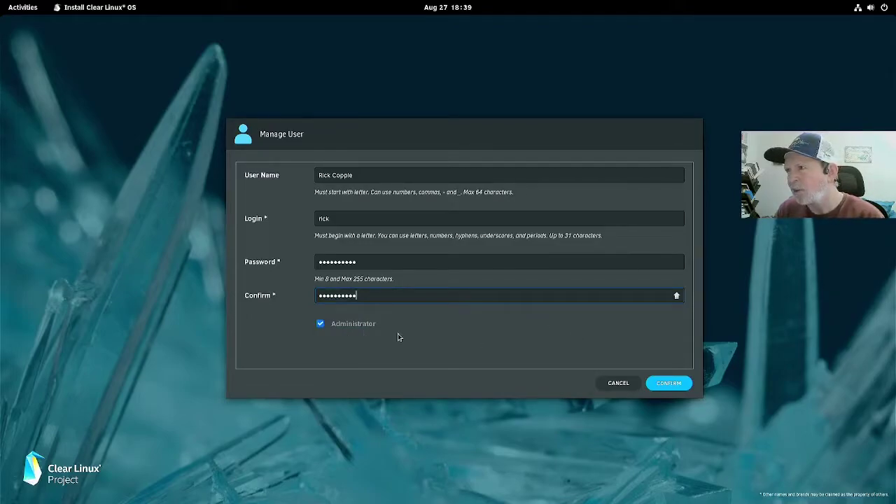
pyautogui.click(667, 384)
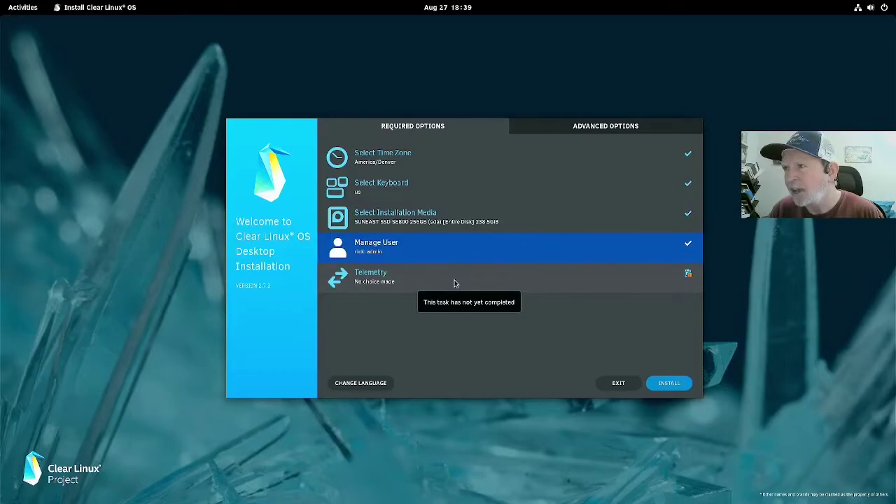
# Step: Enable telemetry with YES, then start the install to reach the /dev/sda erase warning
pyautogui.click(455, 283)
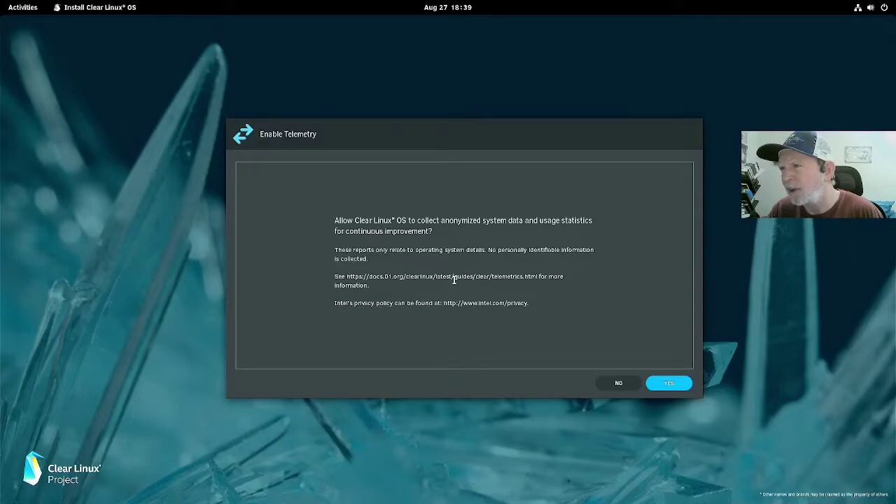
pyautogui.click(659, 384)
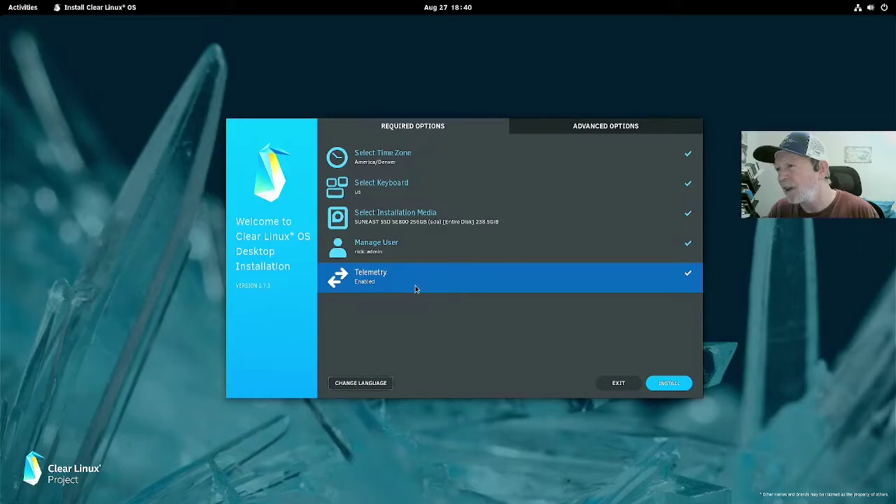
pyautogui.click(655, 385)
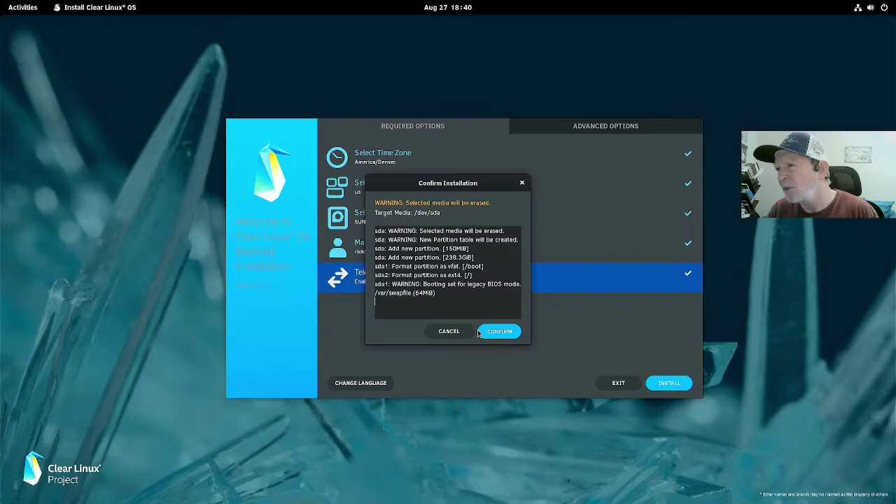
# Step: Confirm erasing /dev/sda and install Clear Linux until it reports Installation successful
pyautogui.click(511, 332)
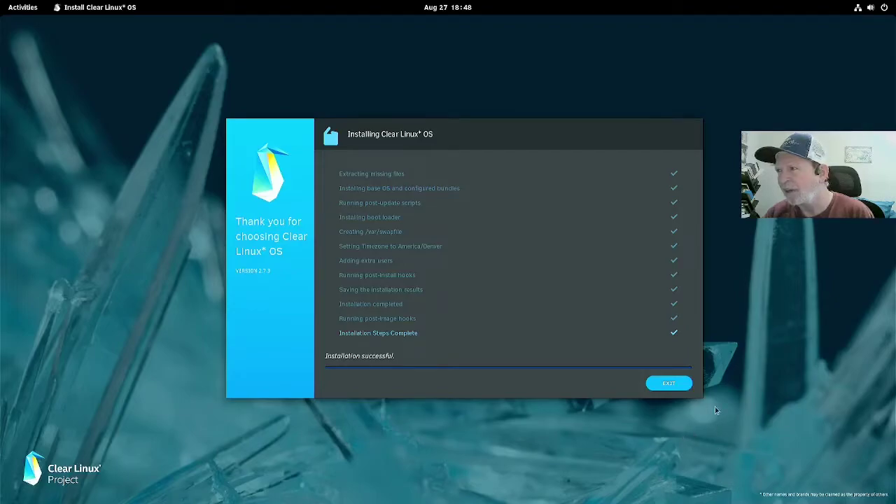
# Step: Exit the finished installer and restart the computer into the newly installed system
pyautogui.click(675, 387)
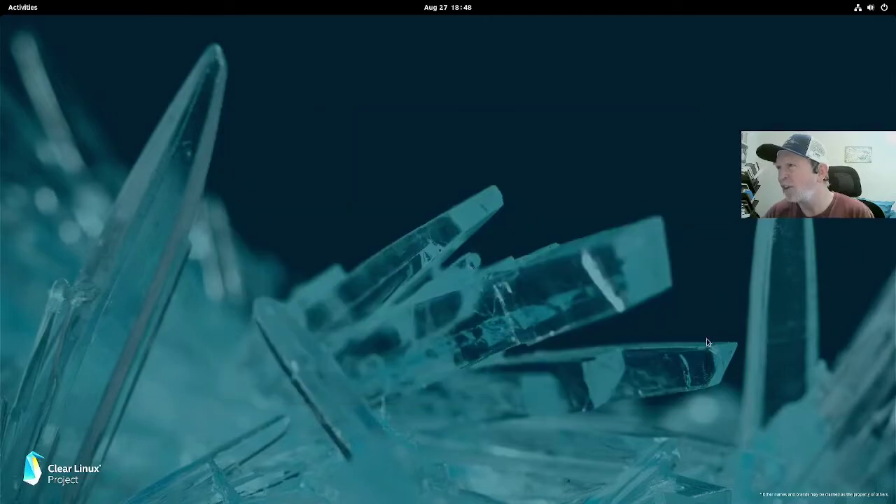
pyautogui.click(884, 7)
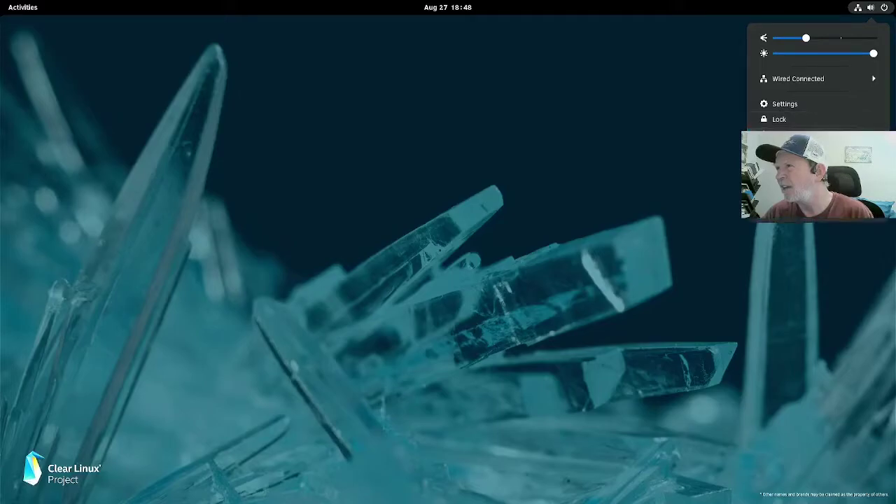
pyautogui.click(799, 169)
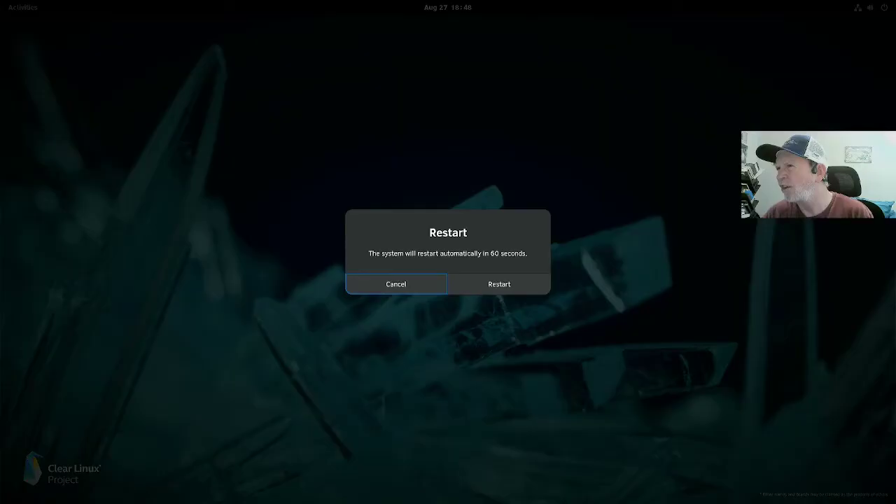
pyautogui.click(537, 289)
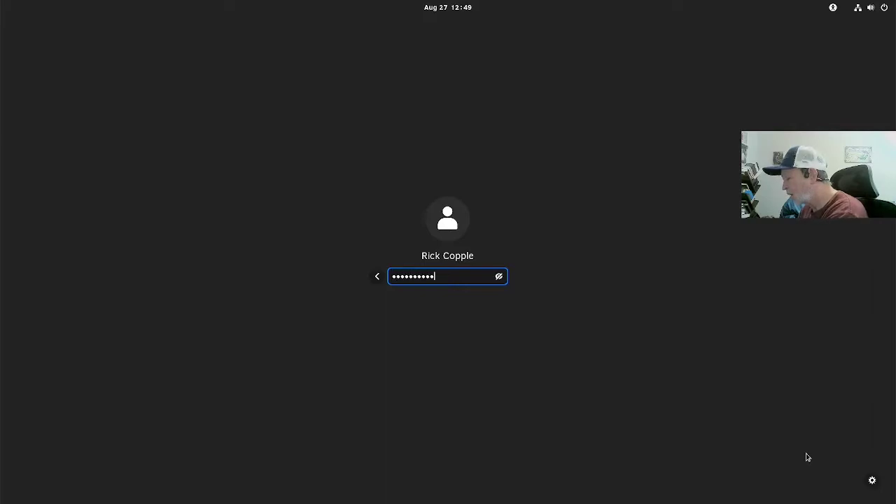
# Step: Enter the account password at the GNOME login screen, retrying after each rejected attempt
pyautogui.press('BackSpace')
pyautogui.press('BackSpace')
pyautogui.press('BackSpace')
pyautogui.press('BackSpace')
pyautogui.press('BackSpace')
pyautogui.press('BackSpace')
pyautogui.press('BackSpace')
pyautogui.press('BackSpace')
pyautogui.press('BackSpace')
pyautogui.press('BackSpace')
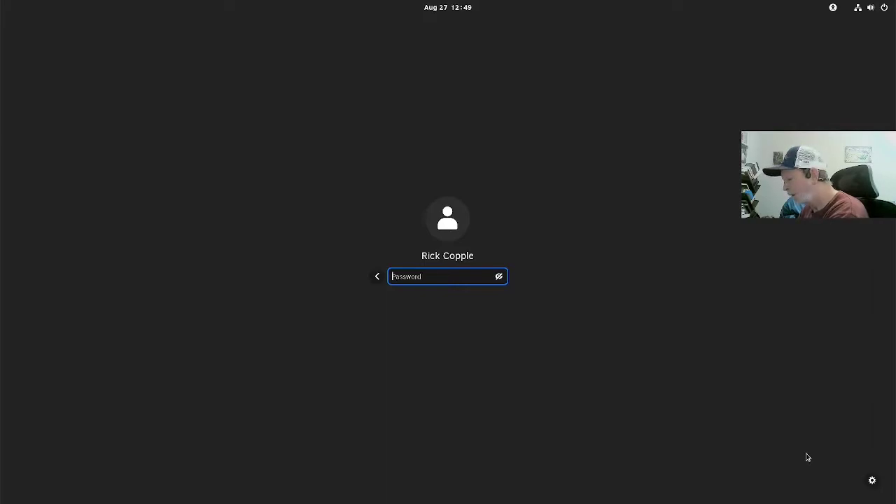
pyautogui.write('•••')
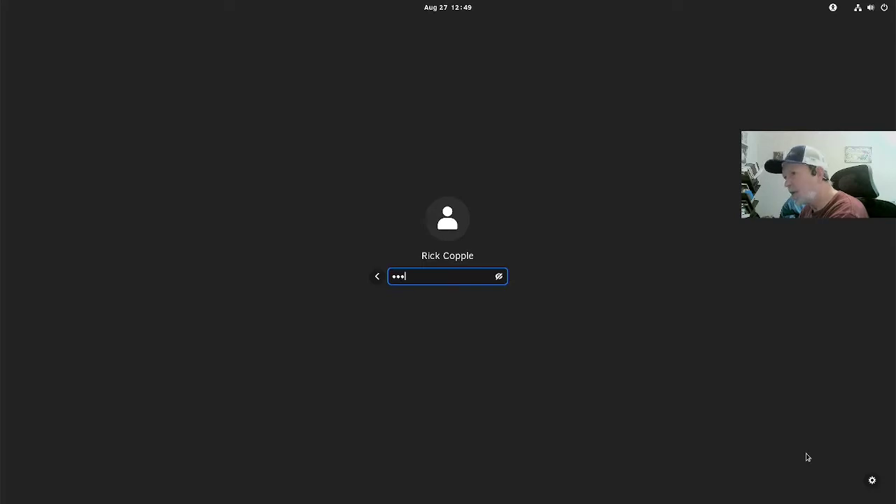
pyautogui.write('•••')
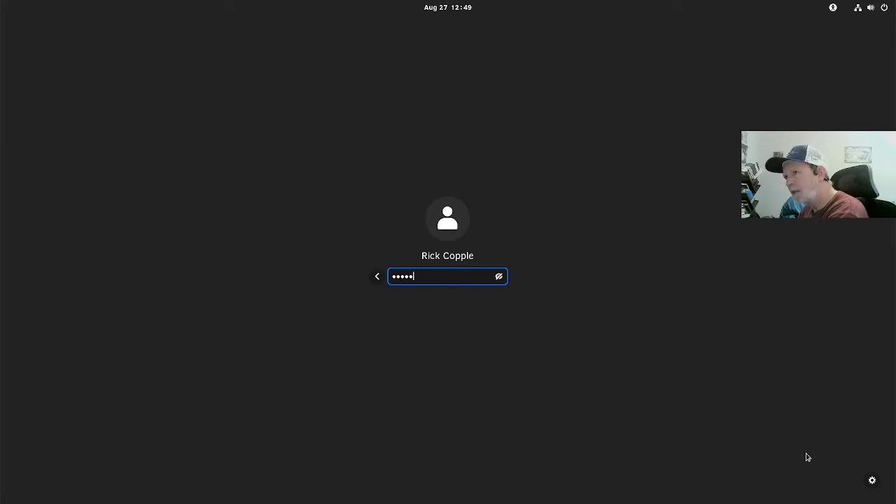
pyautogui.write('•••')
pyautogui.press('Return')
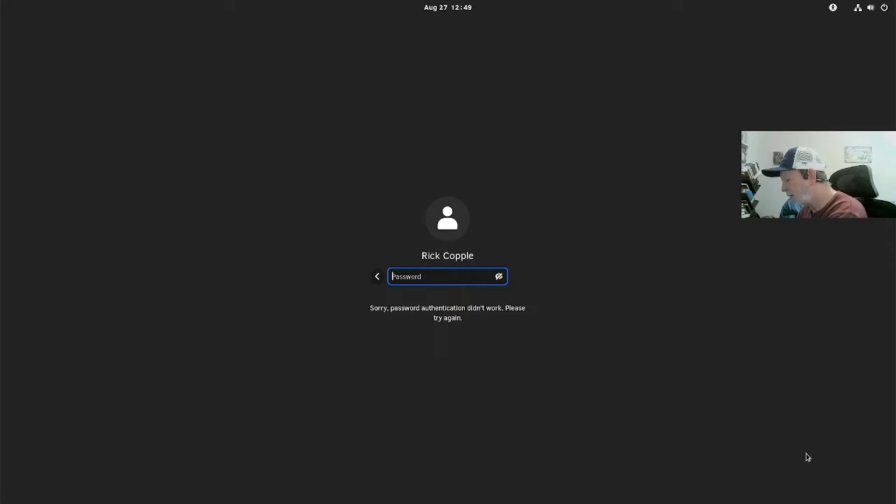
pyautogui.write('••••••')
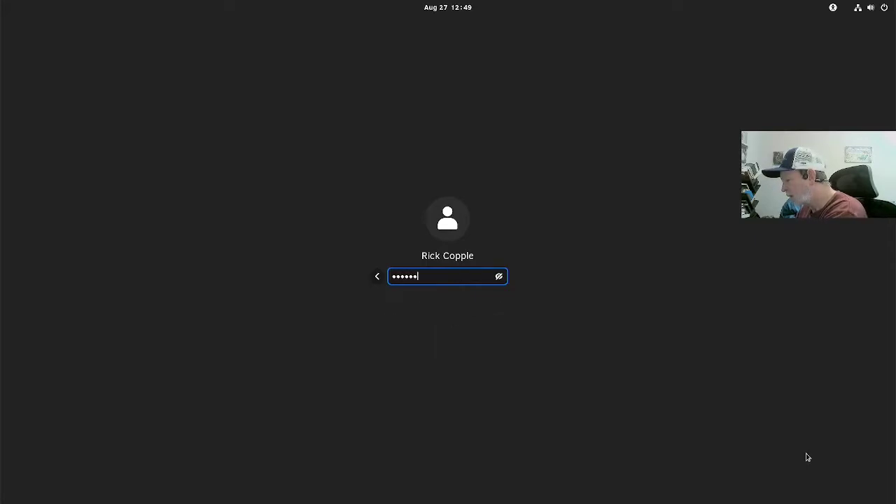
pyautogui.write('••••')
pyautogui.press('Return')
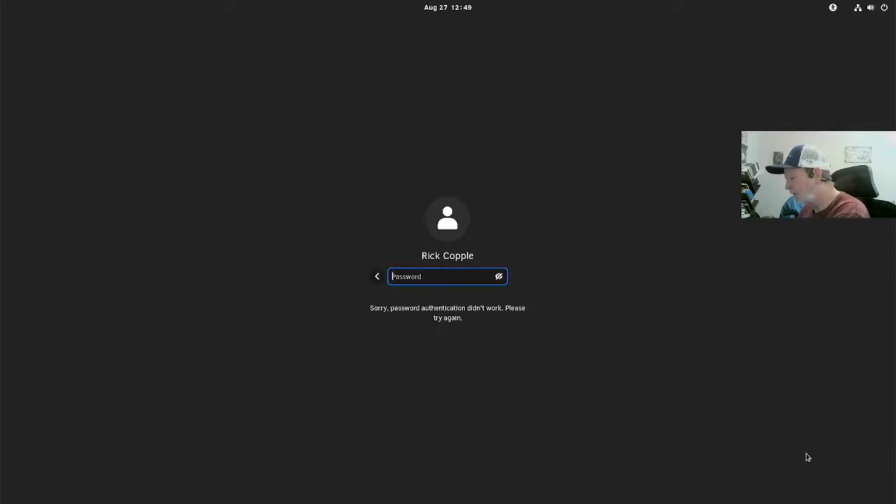
pyautogui.write('••••••••')
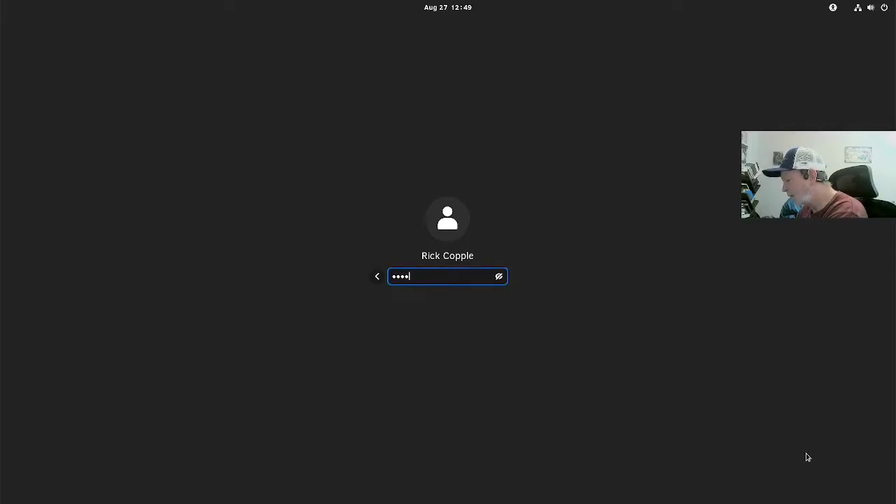
pyautogui.write('•••')
pyautogui.press('Return')
pyautogui.write('••••••')
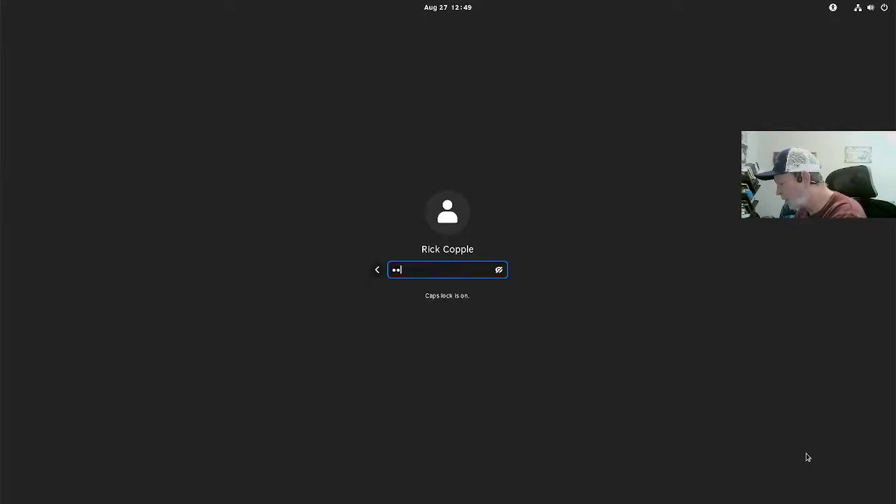
pyautogui.write('••••')
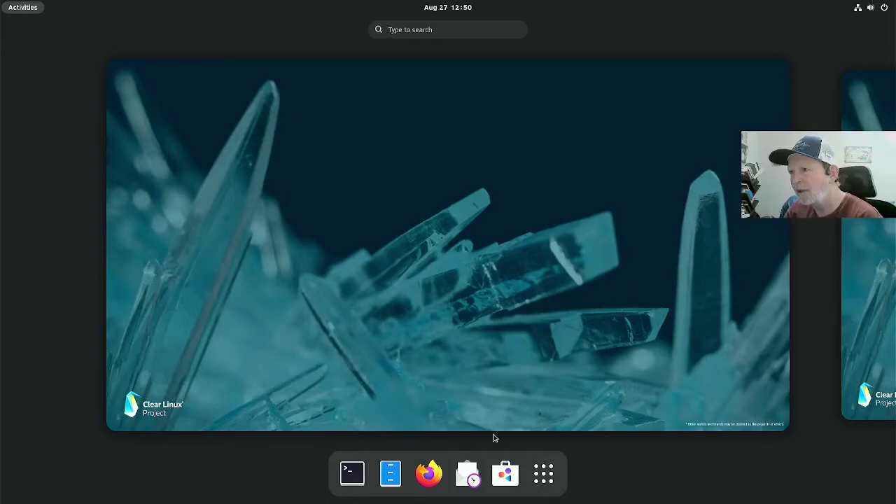
# Step: Open a GNOME Terminal window from the dash and enlarge its text
pyautogui.click(348, 473)
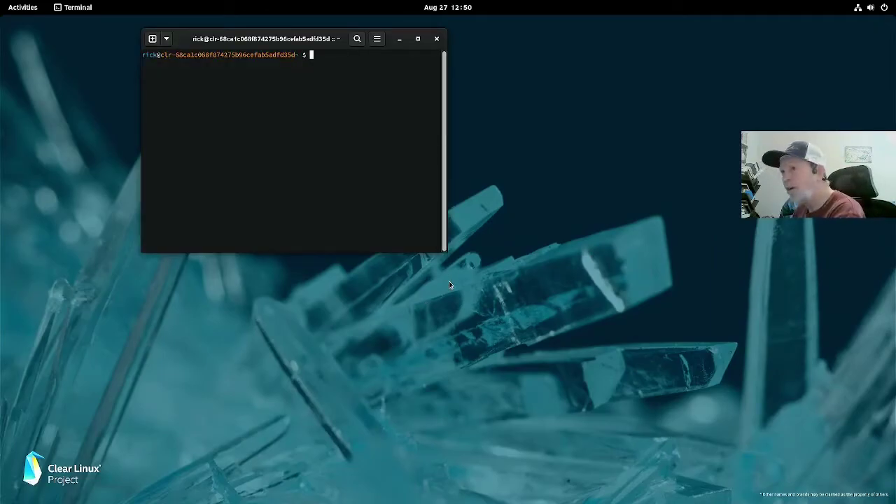
pyautogui.hotkey('ctrl', '+')
pyautogui.hotkey('ctrl', '+')
pyautogui.hotkey('ctrl', '+')
pyautogui.hotkey('ctrl', '+')
pyautogui.hotkey('ctrl', '+')
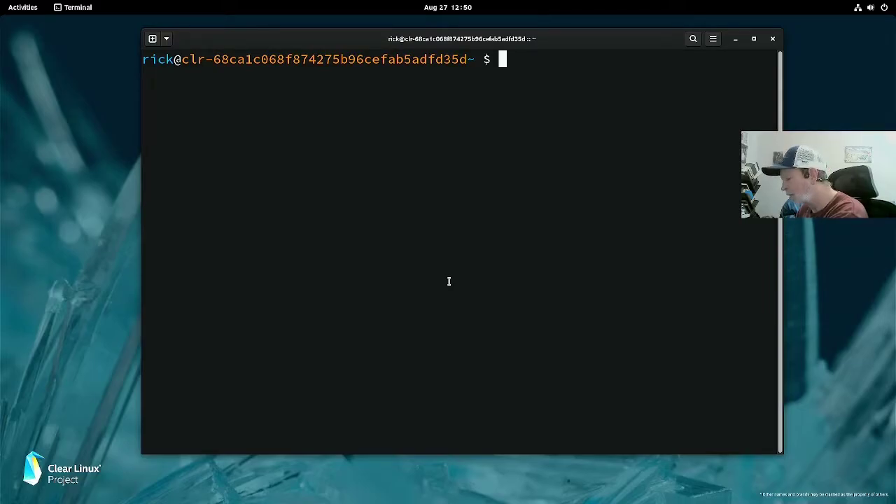
# Step: Run htop to view running processes, then quit it
pyautogui.write('ht')
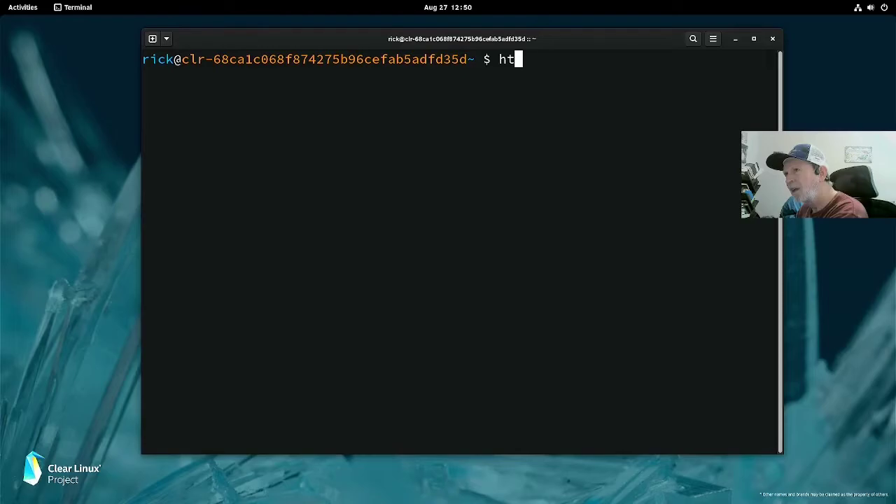
pyautogui.write('t')
pyautogui.press('BackSpace')
pyautogui.write('op')
pyautogui.press('Return')
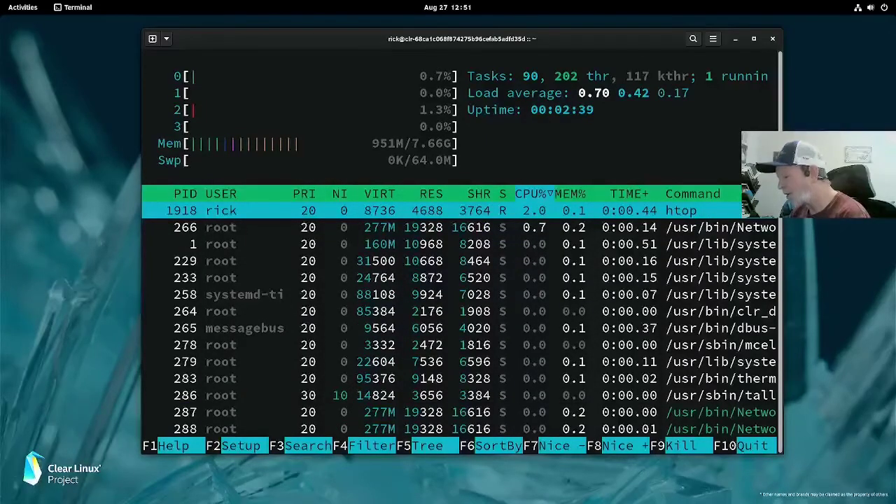
pyautogui.press('q')
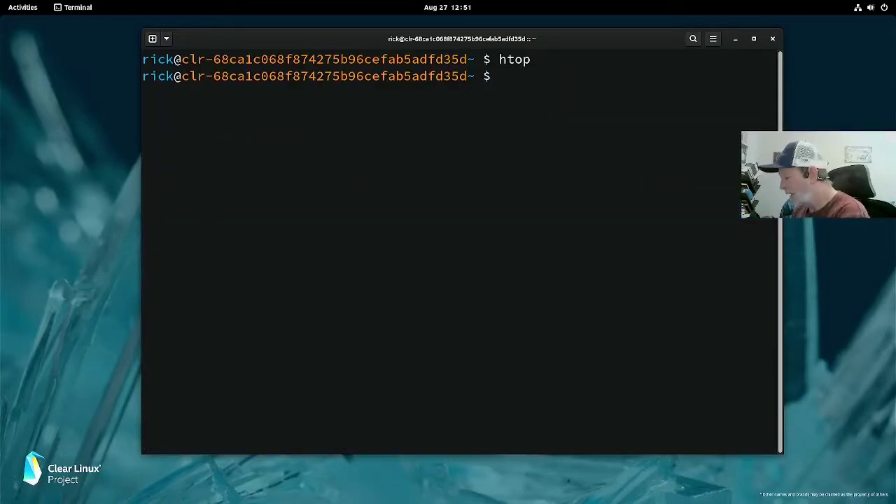
# Step: Run neofetch to show the OptiPlex 3010 system summary, then exit the terminal
pyautogui.write('neo')
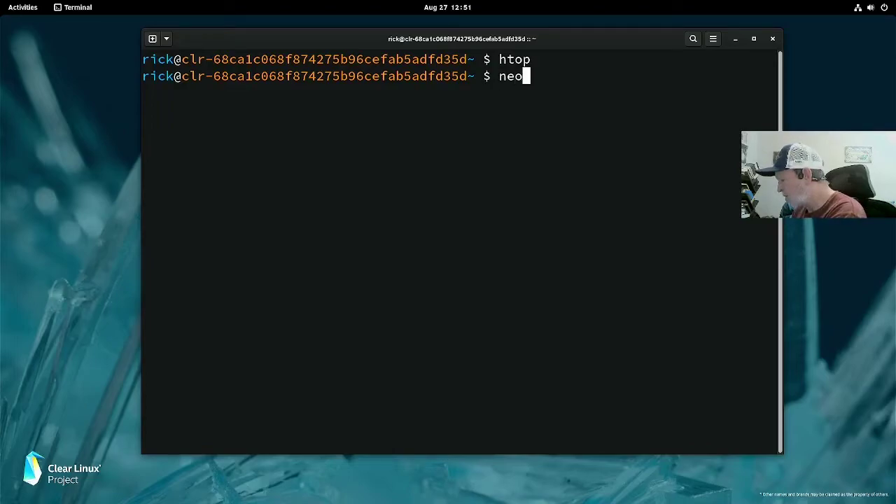
pyautogui.write('d')
pyautogui.press('BackSpace')
pyautogui.write('f')
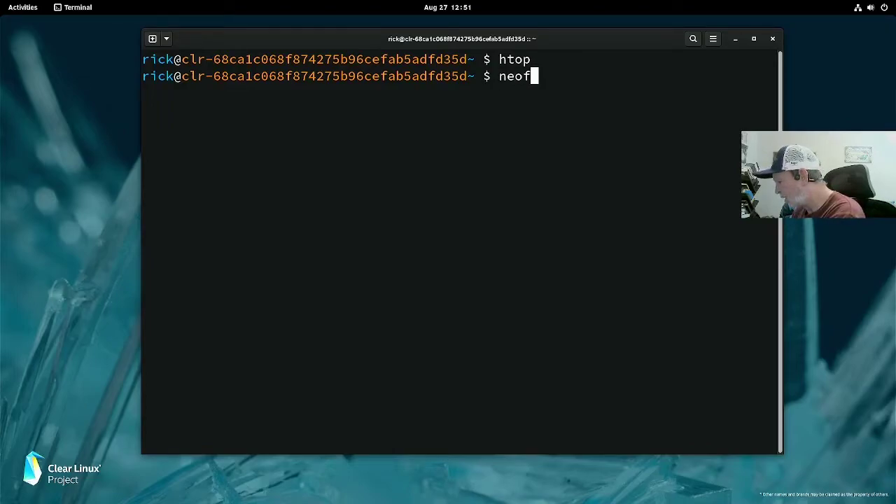
pyautogui.write('eth')
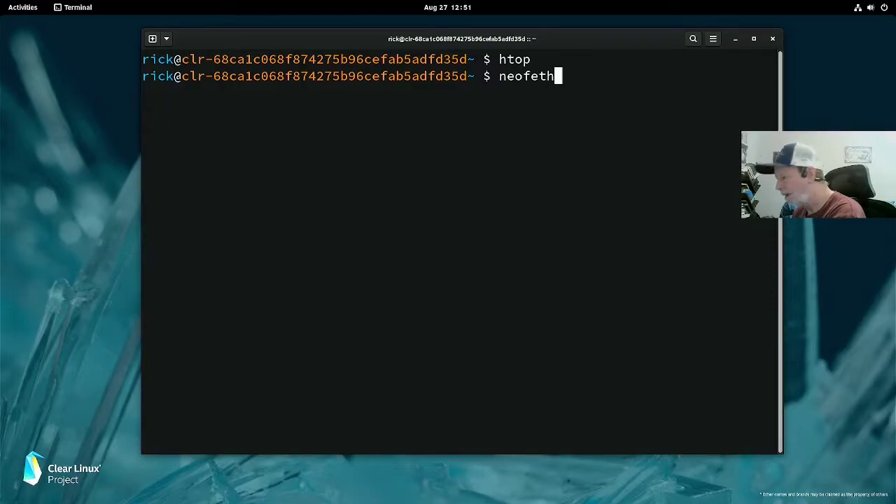
pyautogui.press('BackSpace')
pyautogui.write('ch')
pyautogui.press('Return')
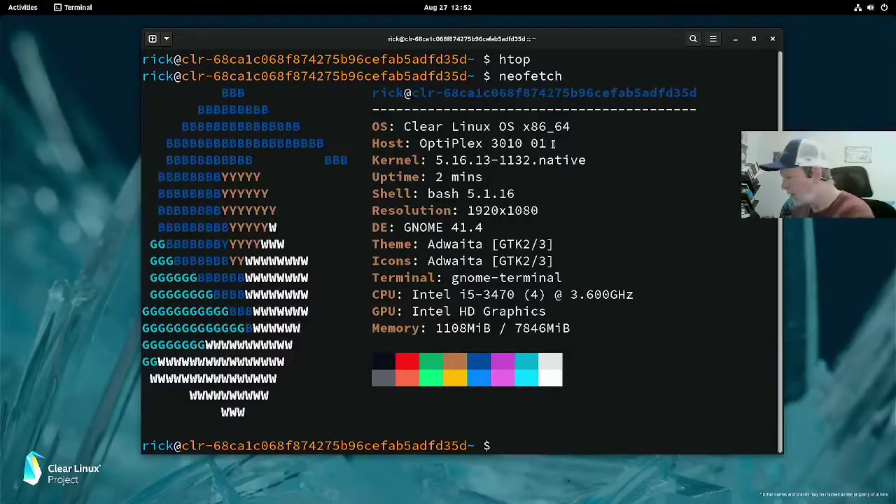
pyautogui.write('exit')
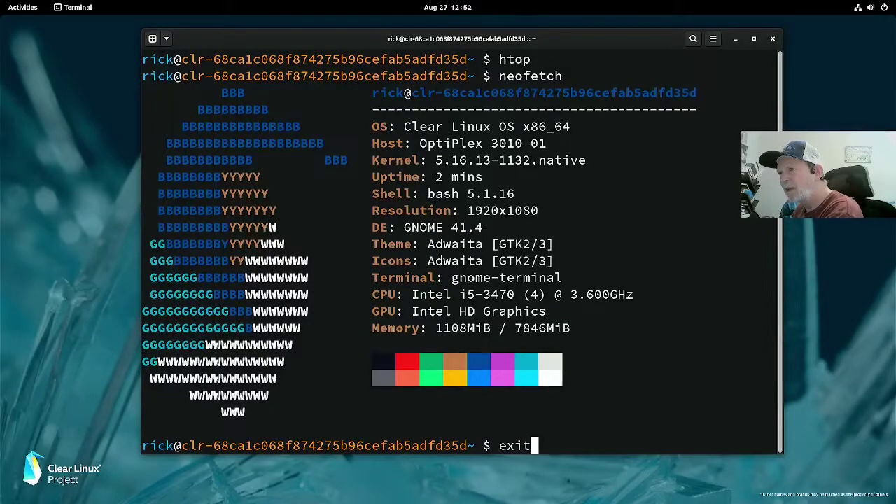
pyautogui.press('Return')
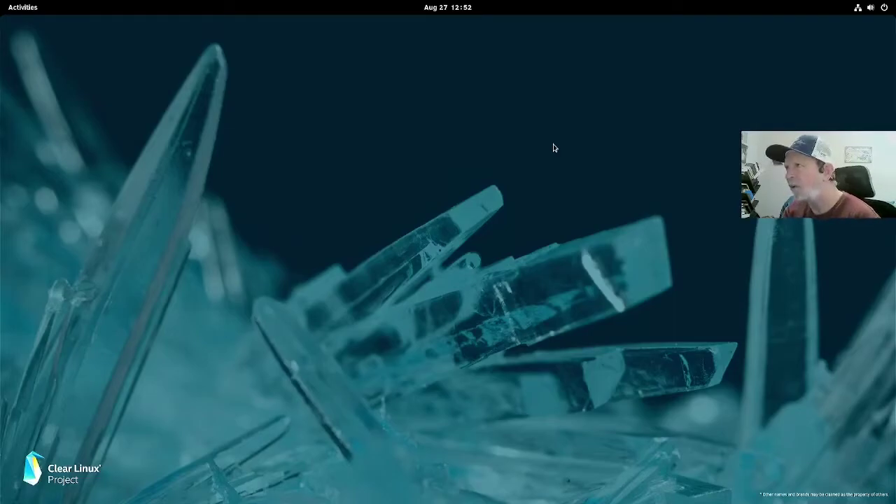
# Step: Log out, select the user, and check the session list marking GNOME on Xorg
pyautogui.click(886, 8)
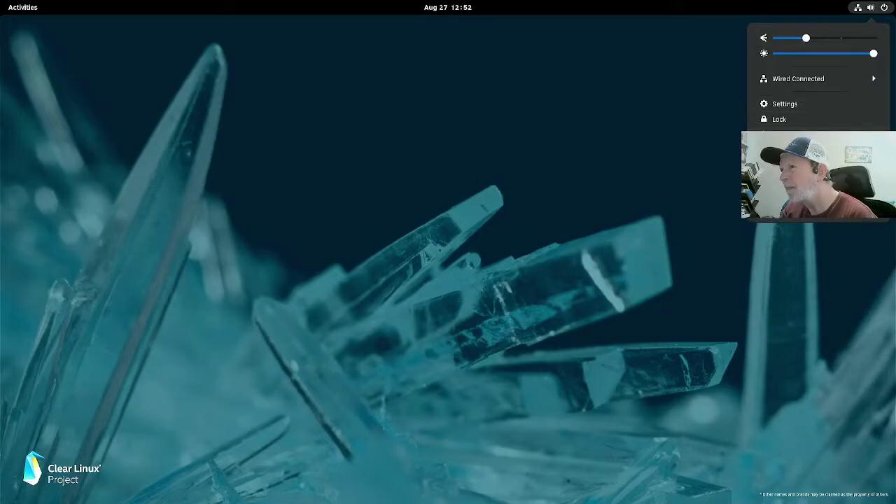
pyautogui.click(791, 196)
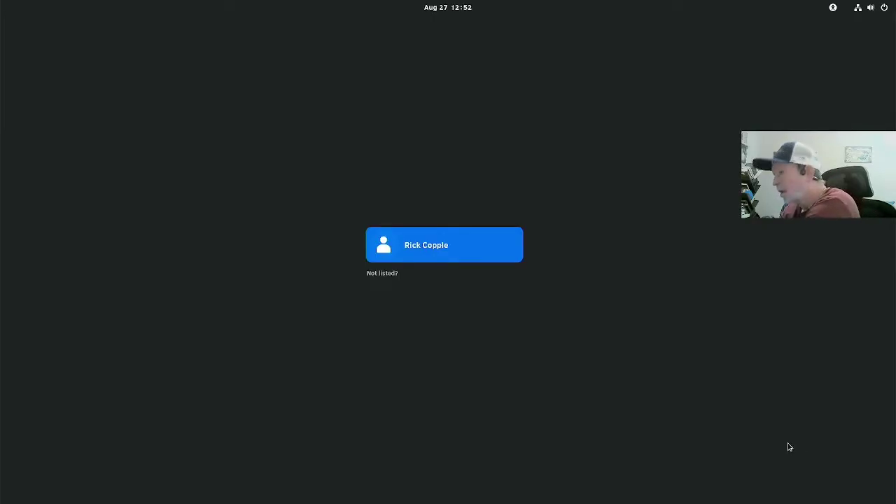
pyautogui.press('Return')
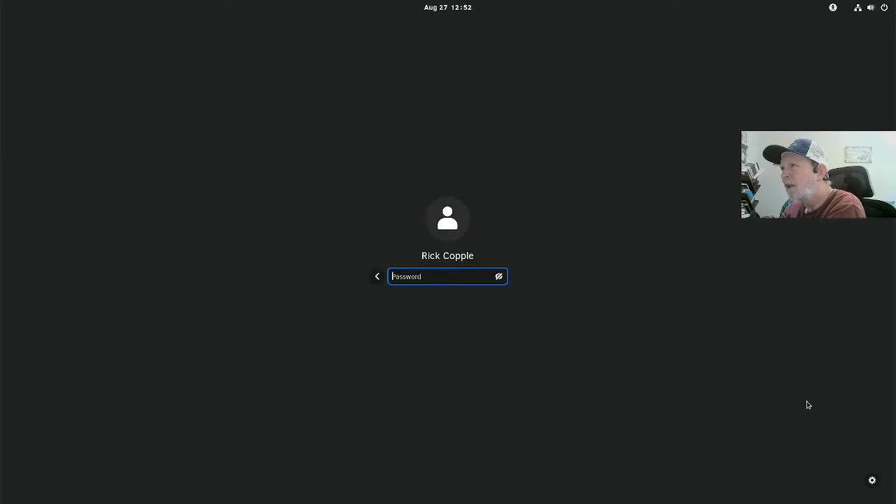
pyautogui.click(873, 482)
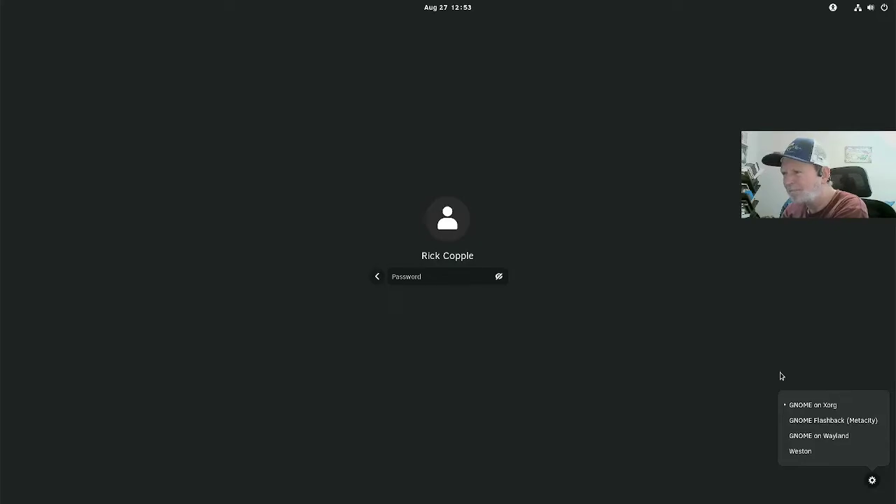
pyautogui.click(782, 376)
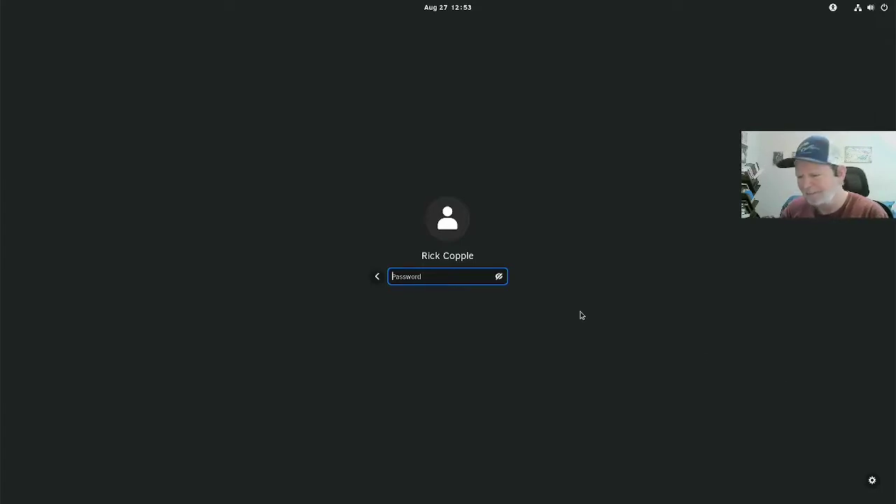
# Step: Enter the account password, then open a maximized Terminal with enlarged text
pyautogui.press('capslock')
pyautogui.write('*****')
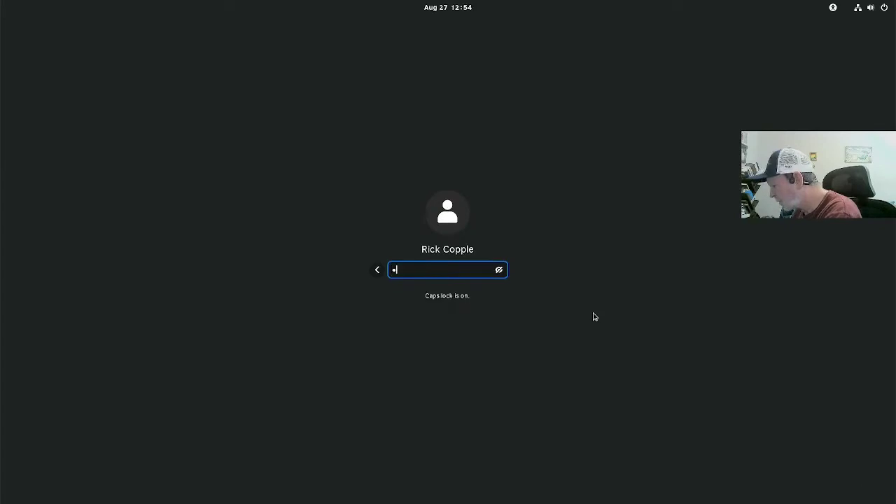
pyautogui.write('*****')
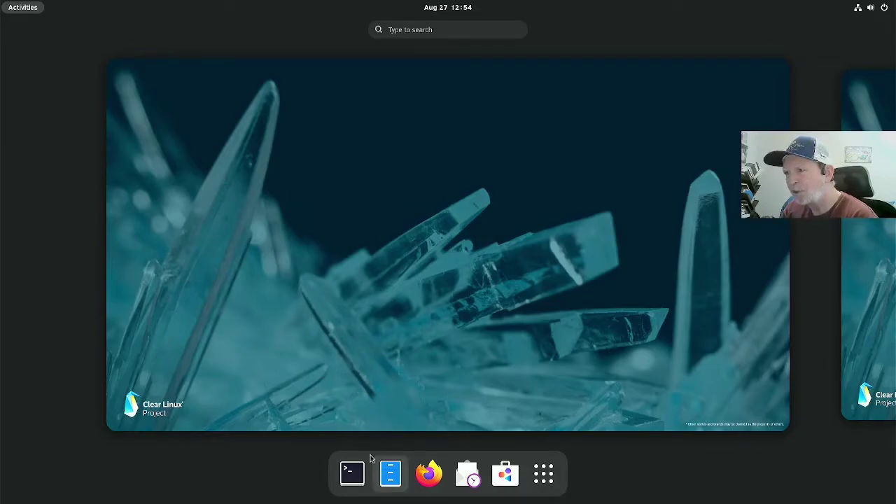
pyautogui.click(353, 471)
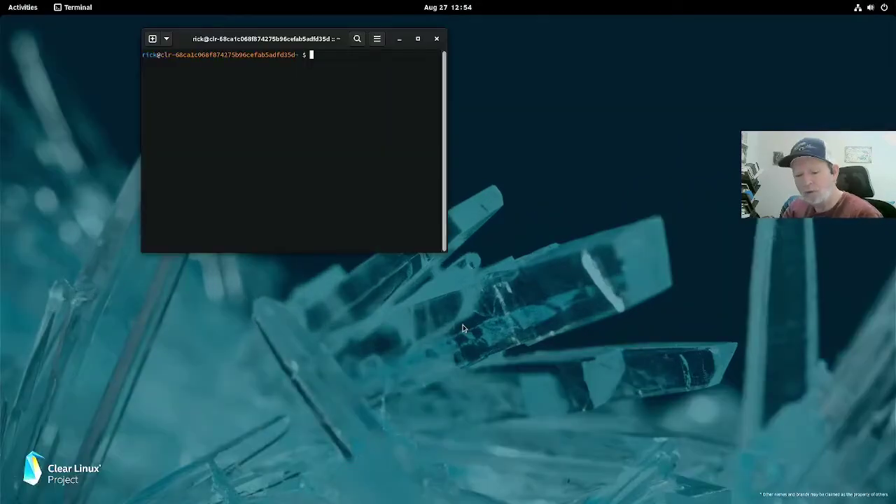
pyautogui.press('super+Up')
pyautogui.hotkey('ctrl', '+')
pyautogui.hotkey('ctrl', '+')
pyautogui.hotkey('ctrl', '+')
pyautogui.hotkey('ctrl', '+')
# Step: Run passwd and change the account password, retrying until it updates successfully
pyautogui.write('passwd')
pyautogui.press('Return')
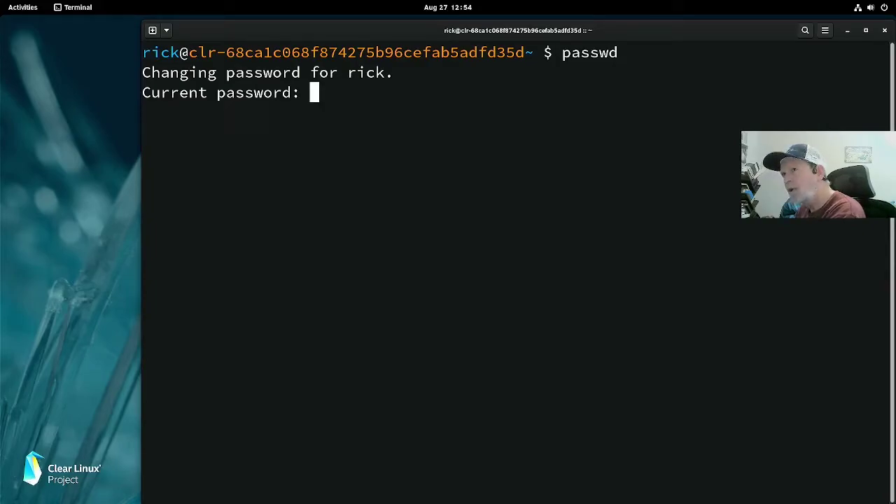
pyautogui.press('Return')
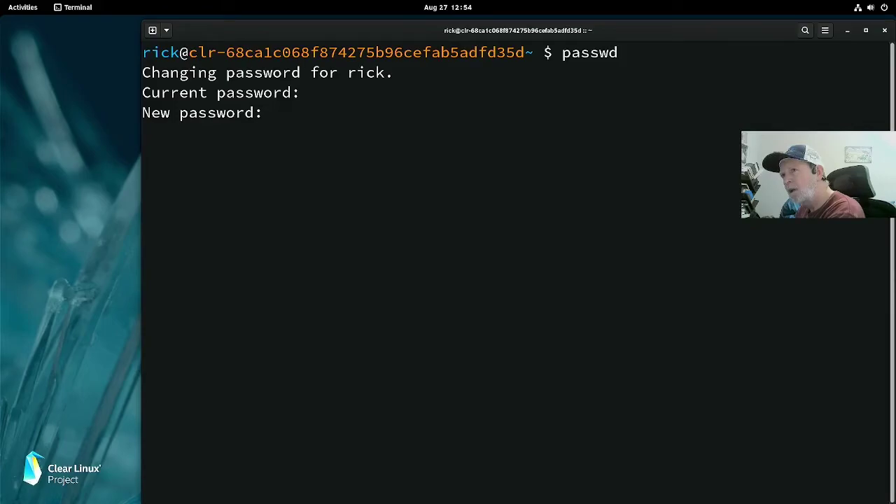
pyautogui.press('Return')
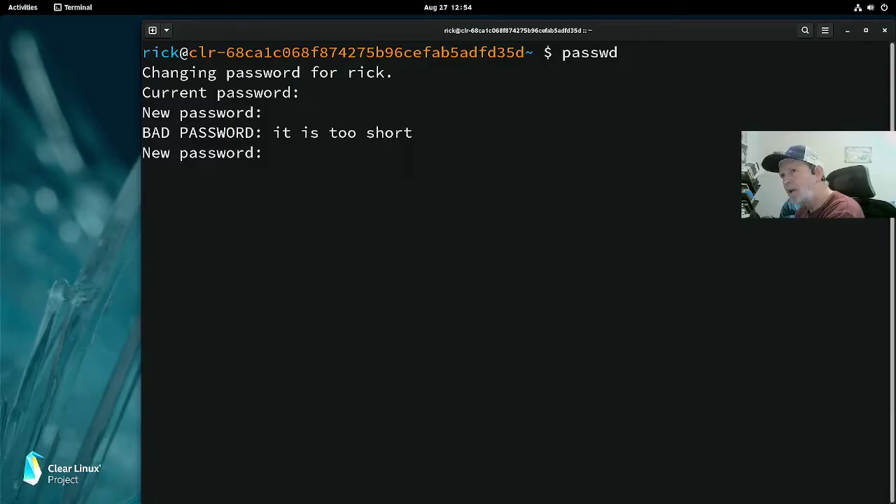
pyautogui.press('Return')
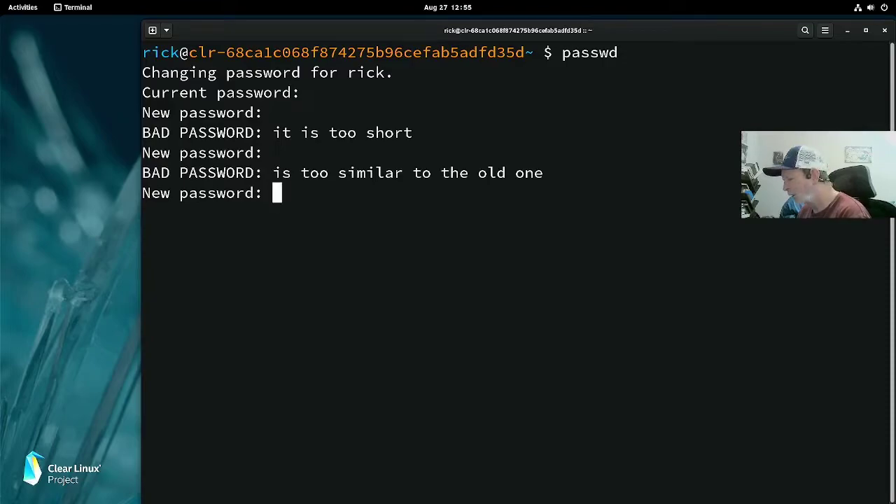
pyautogui.press('Return')
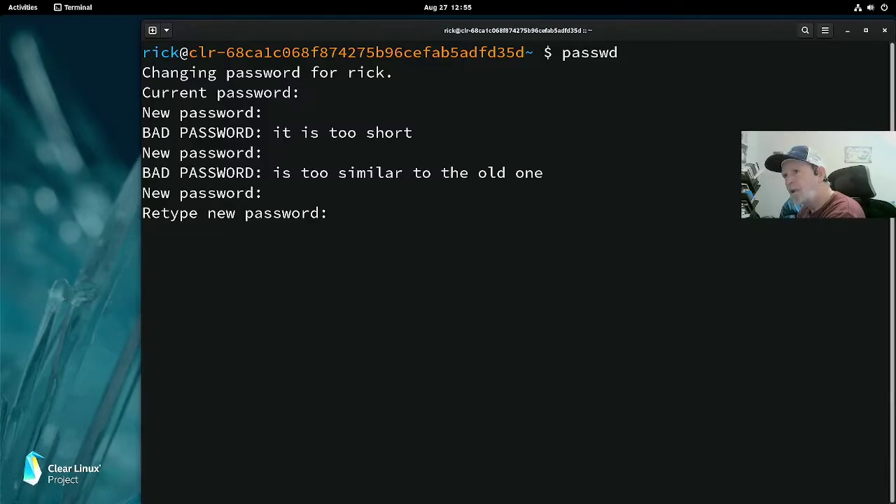
pyautogui.press('Return')
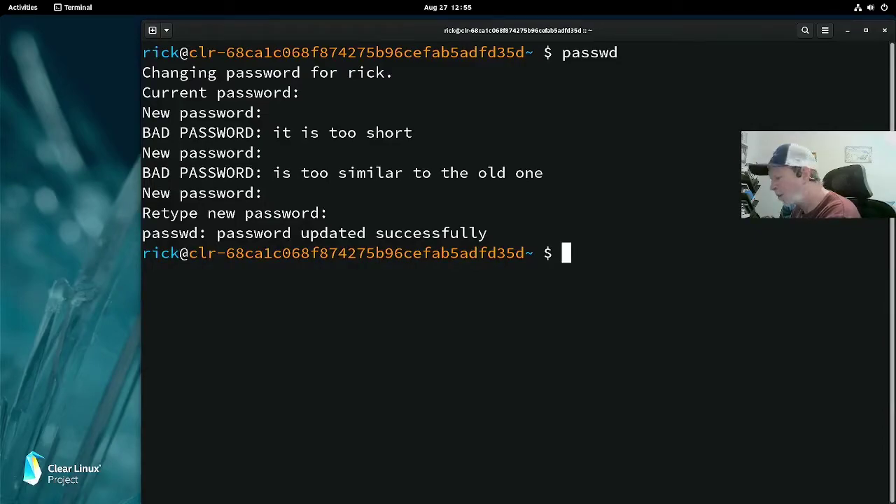
# Step: Discard a typed sudo passwd command for another user and close the terminal with exit
pyautogui.write('sudo')
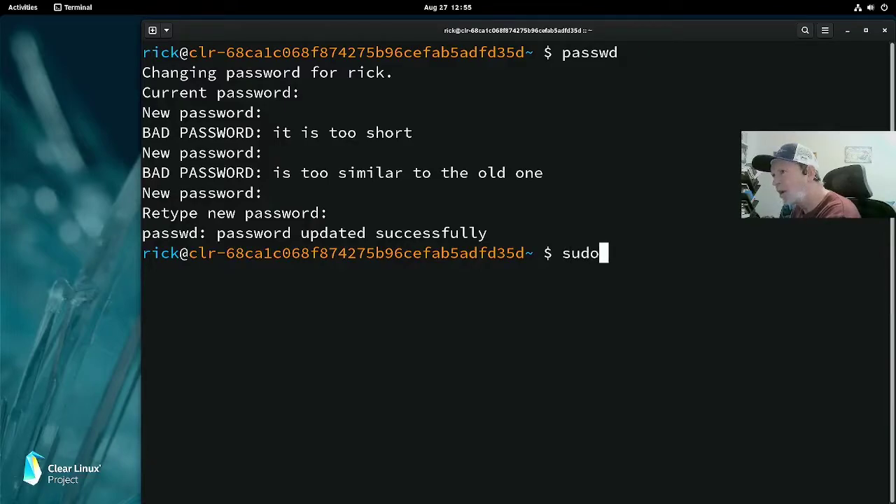
pyautogui.write(' passwd')
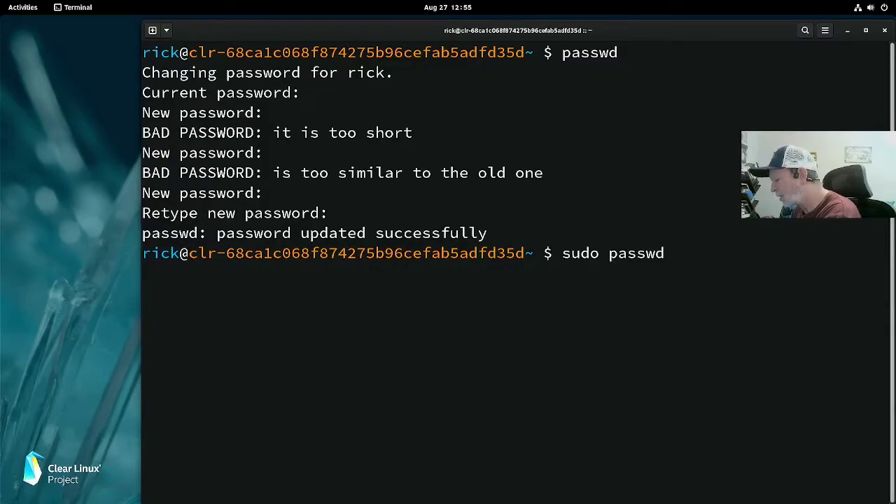
pyautogui.write(' mary')
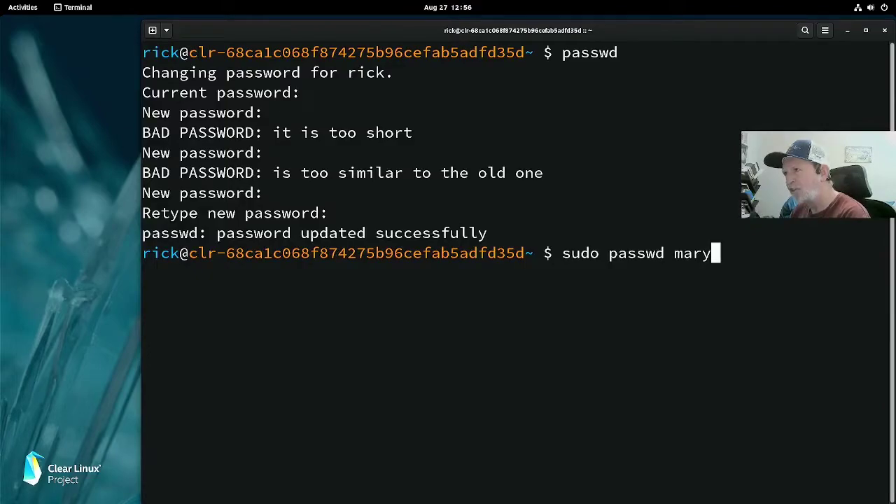
pyautogui.press('BackSpace')
pyautogui.press('BackSpace')
pyautogui.press('BackSpace')
pyautogui.press('BackSpace')
pyautogui.press('BackSpace')
pyautogui.press('BackSpace')
pyautogui.press('BackSpace')
pyautogui.press('BackSpace')
pyautogui.press('BackSpace')
pyautogui.press('BackSpace')
pyautogui.press('BackSpace')
pyautogui.press('BackSpace')
pyautogui.press('BackSpace')
pyautogui.press('BackSpace')
pyautogui.press('BackSpace')
pyautogui.press('BackSpace')
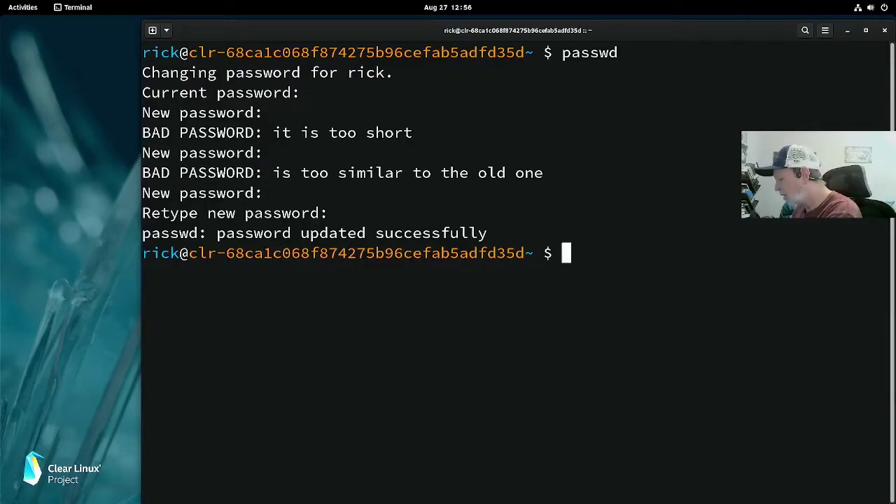
pyautogui.write('eixt')
pyautogui.press('Return')
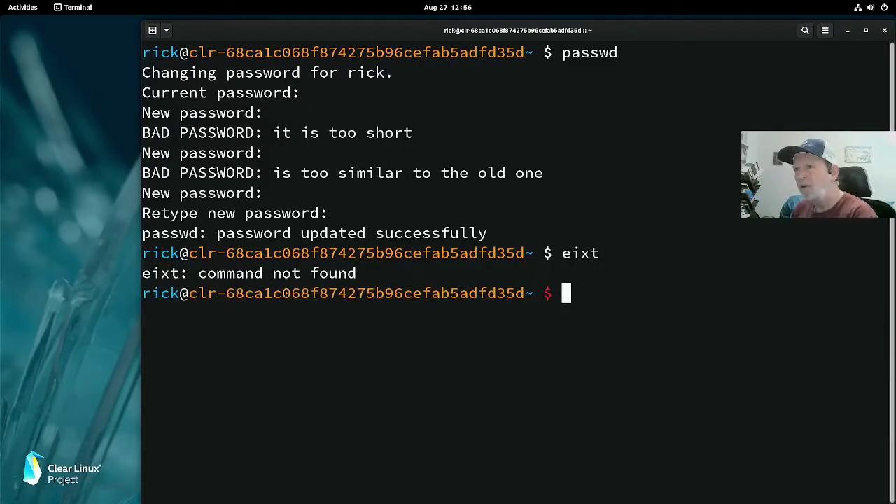
pyautogui.write('exit')
pyautogui.press('Return')
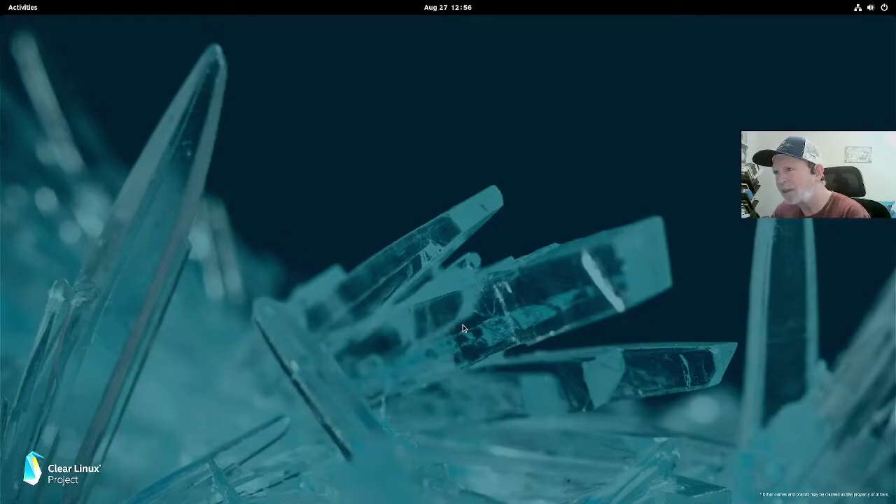
# Step: From the desktop menu's Background settings, set the forest image as wallpaper
pyautogui.rightClick(463, 328)
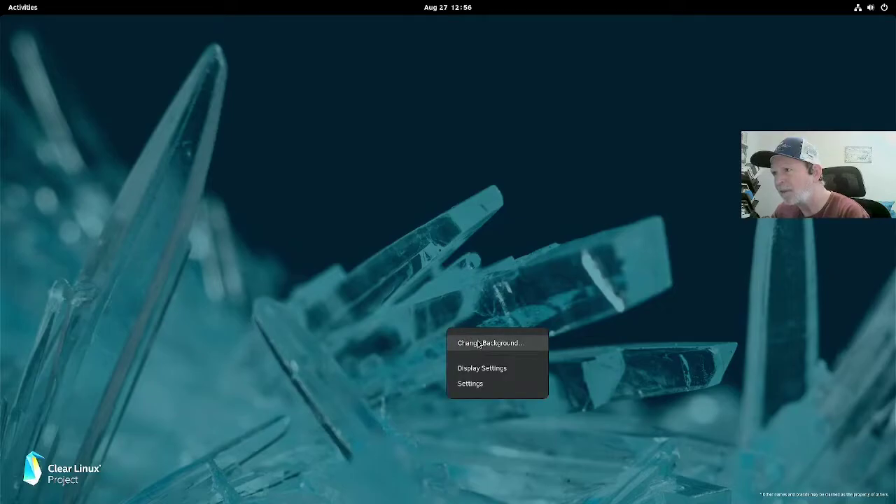
pyautogui.click(479, 343)
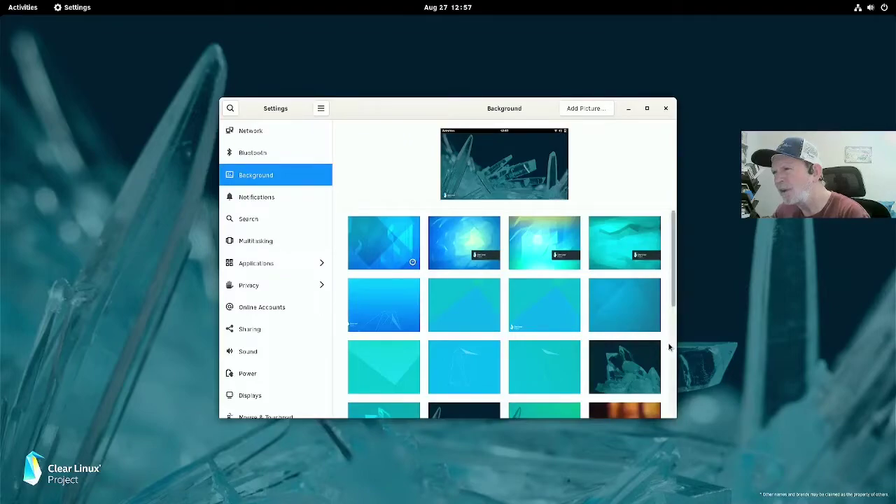
pyautogui.scroll(-1, 665, 369)
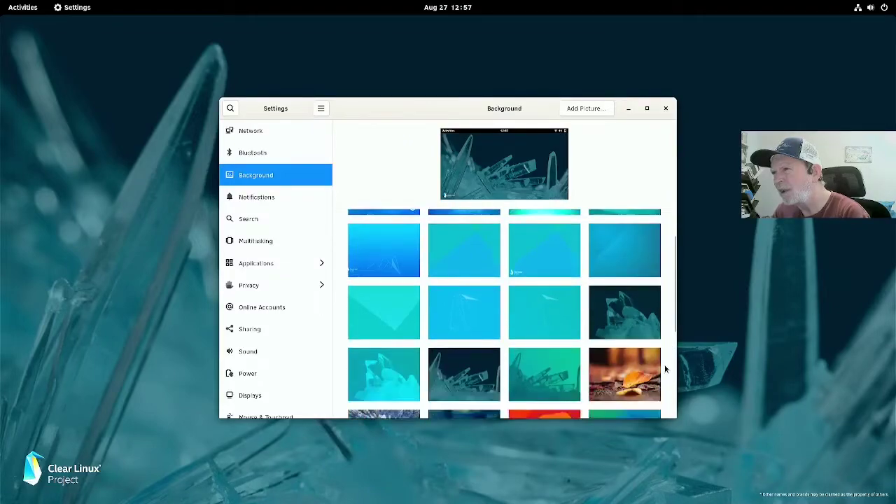
pyautogui.scroll(-3, 666, 369)
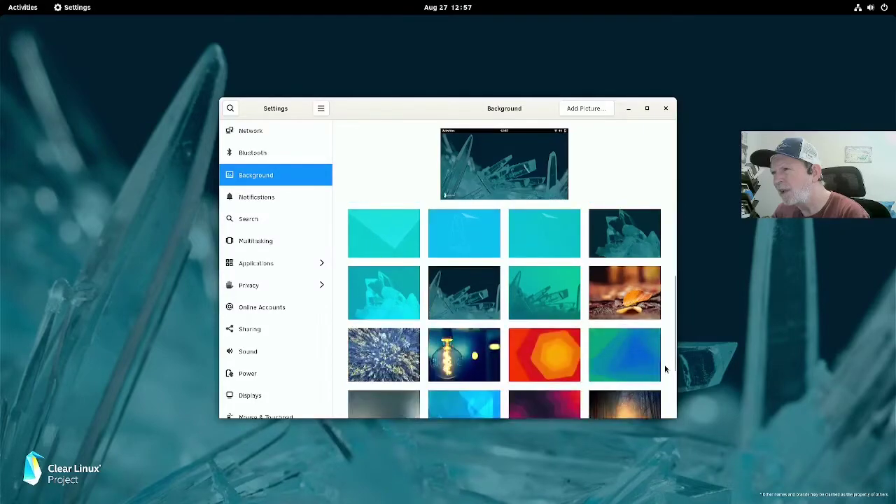
pyautogui.scroll(-1, 665, 369)
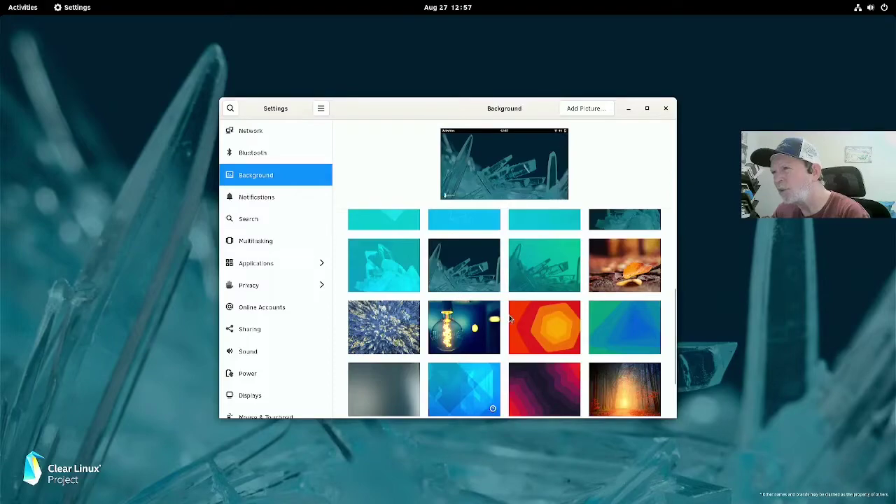
pyautogui.scroll(-1, 514, 320)
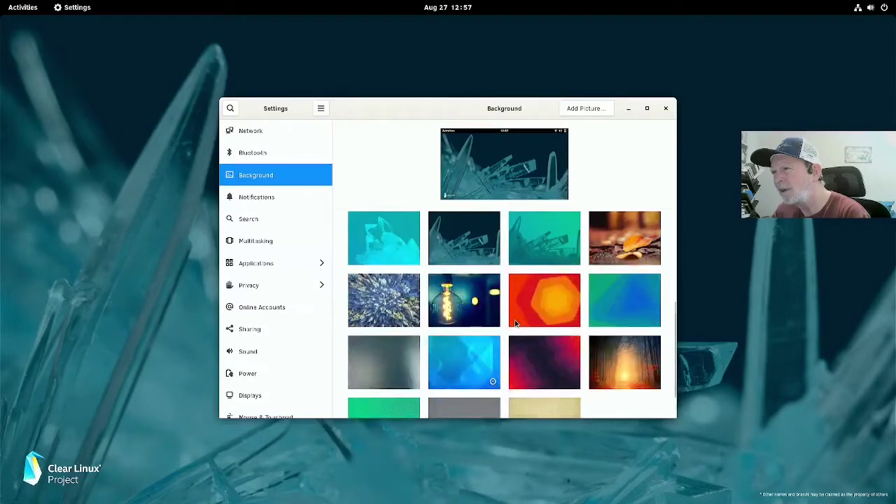
pyautogui.scroll(-2, 515, 323)
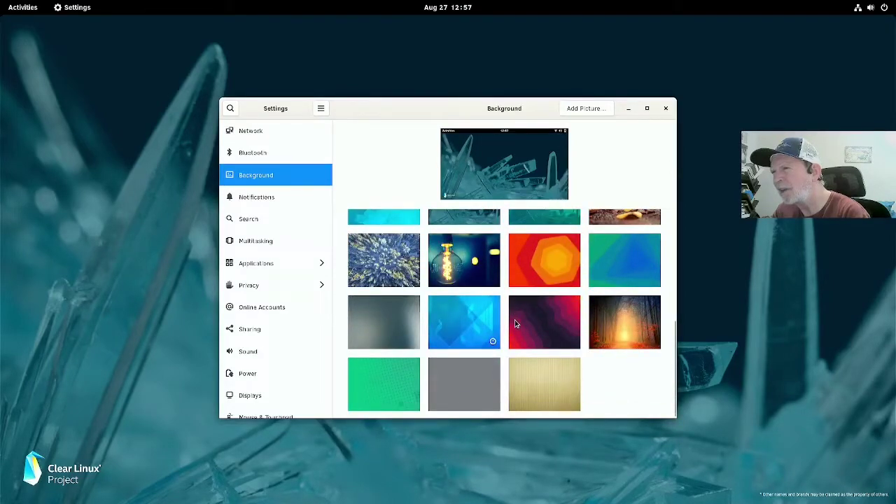
pyautogui.click(620, 321)
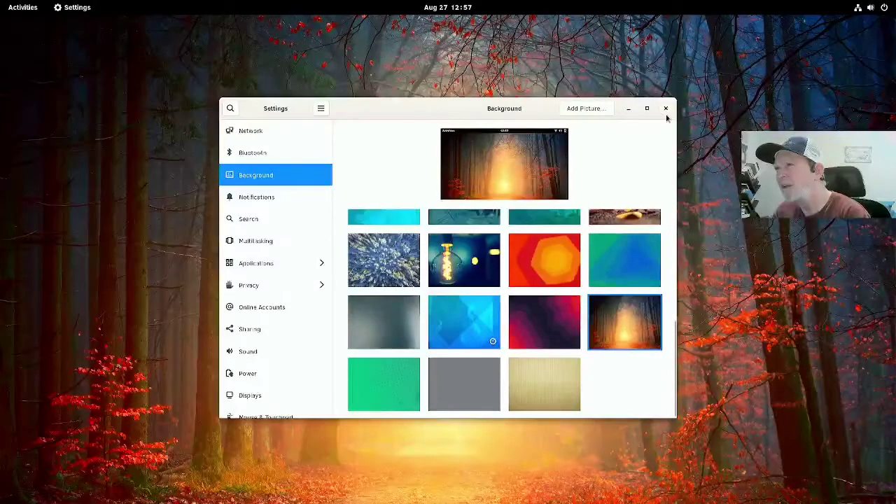
pyautogui.click(629, 110)
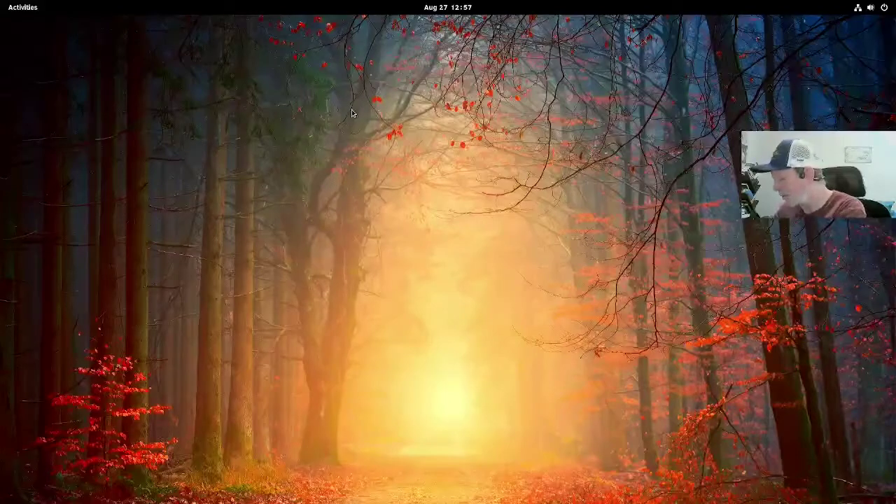
# Step: Return to Settings and switch the wallpaper to the glowing light bulb image
pyautogui.press('super')
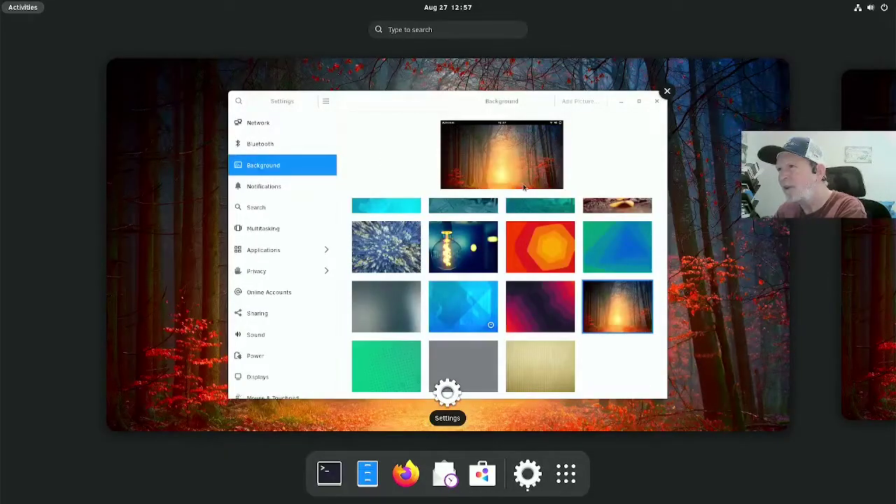
pyautogui.click(450, 256)
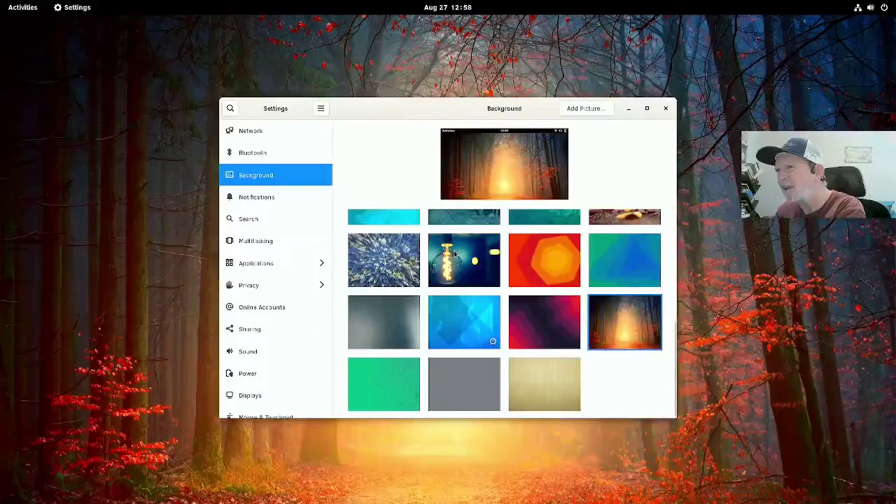
pyautogui.click(459, 257)
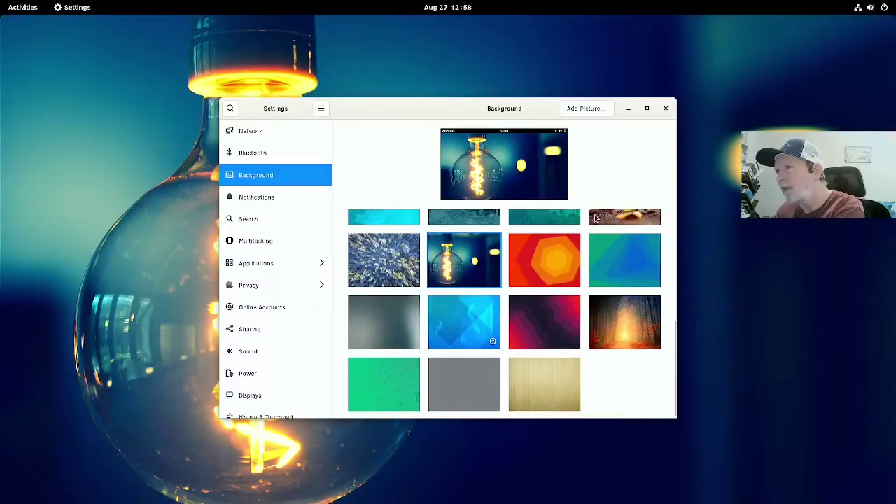
pyautogui.click(629, 109)
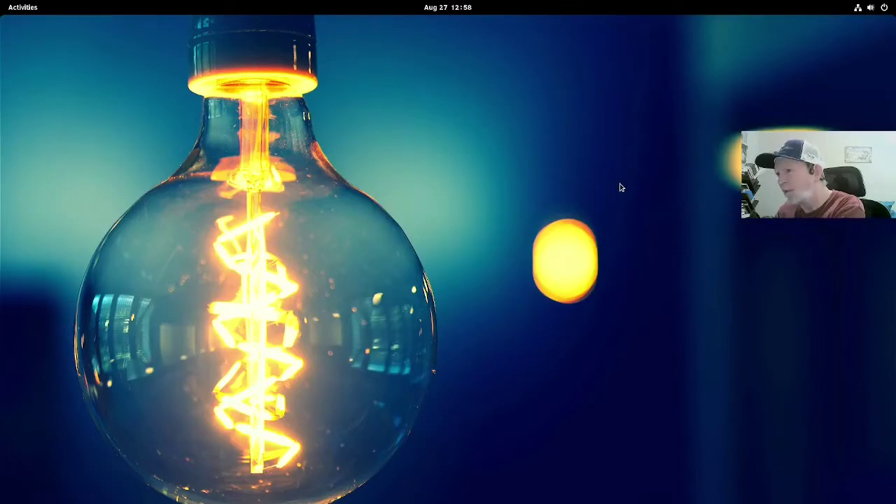
# Step: Show all installed applications and peek inside the Internet folder before closing it
pyautogui.press('super')
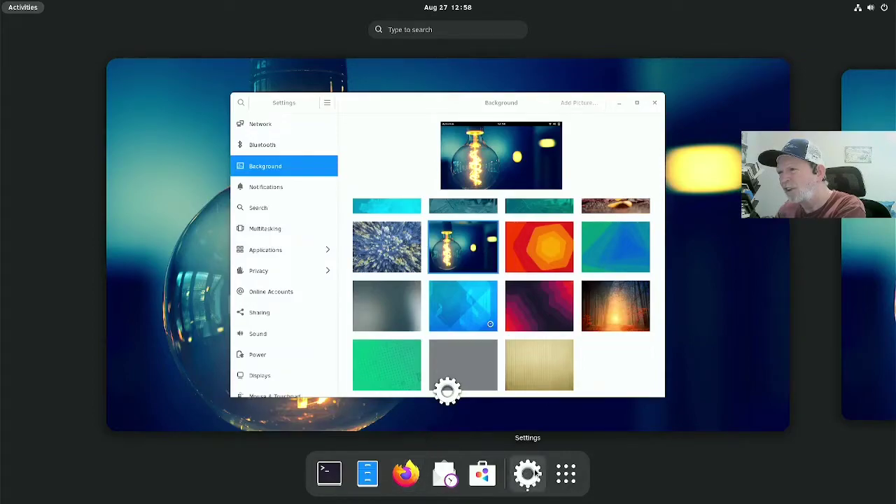
pyautogui.click(566, 474)
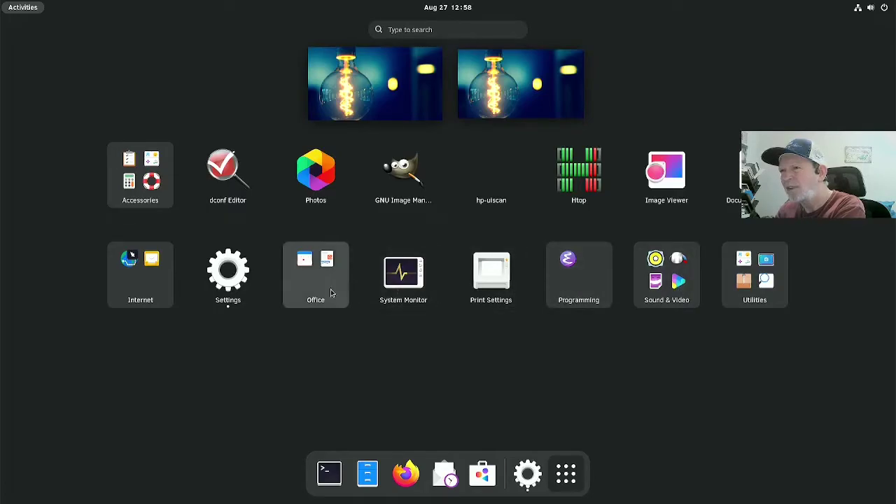
pyautogui.click(133, 284)
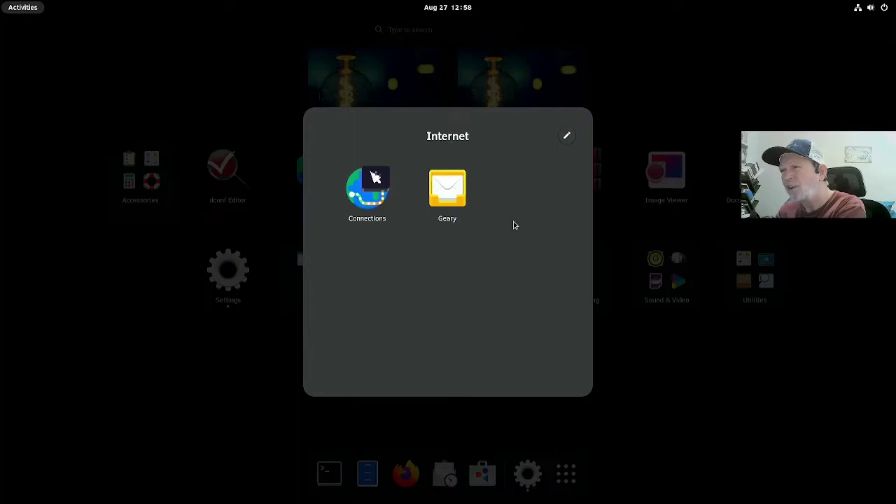
pyautogui.click(609, 323)
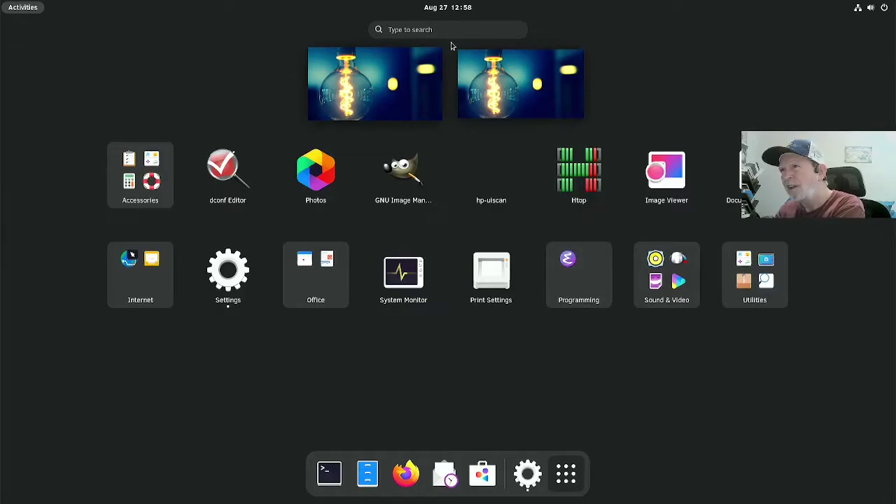
# Step: Launch Firefox by searching 'fire' in the overview, then close the Settings window
pyautogui.click(450, 32)
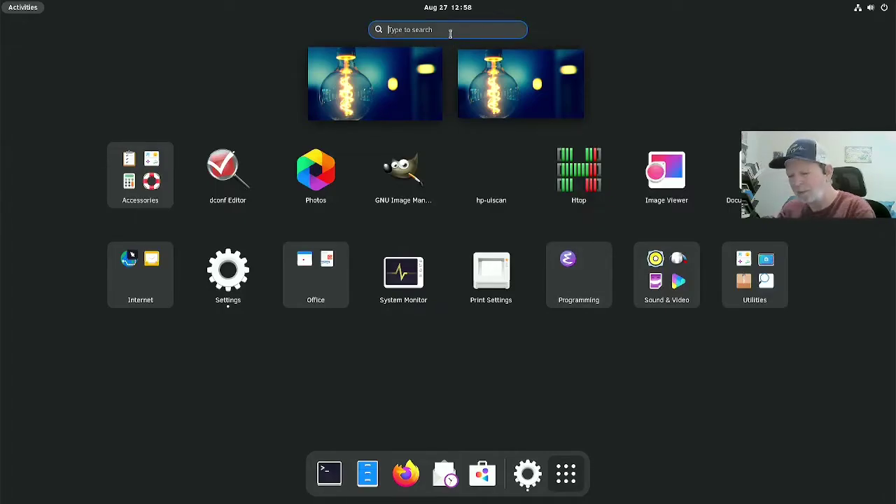
pyautogui.write('fire')
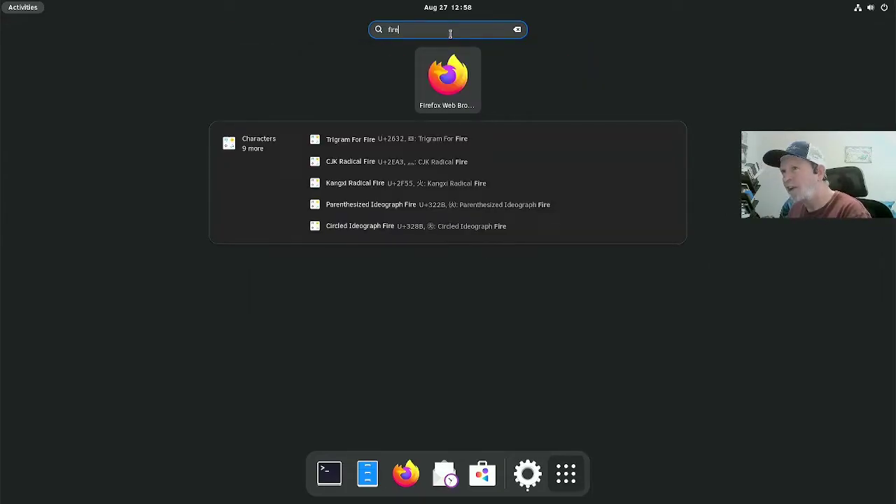
pyautogui.press('Return')
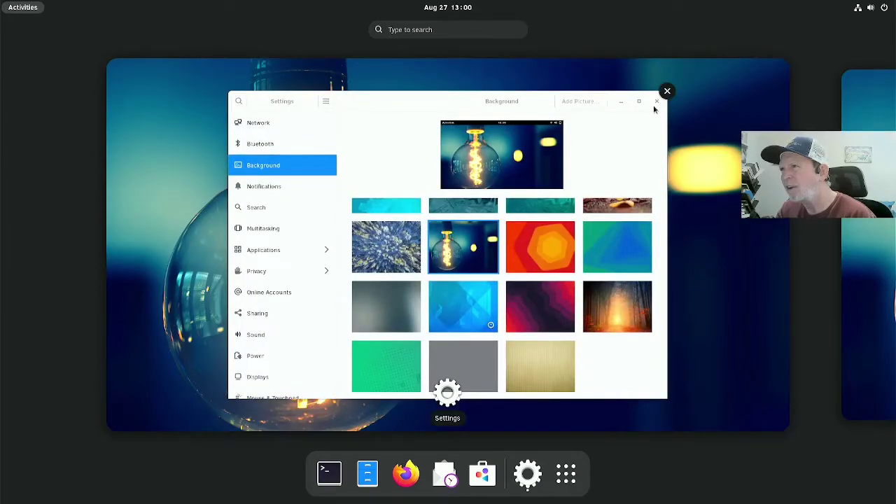
pyautogui.click(668, 92)
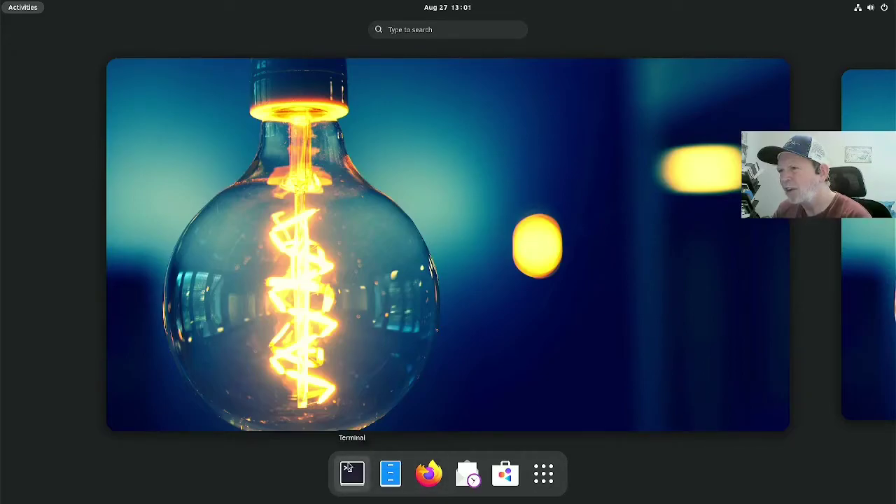
# Step: Run 'flatpak install librewolf' in a new Terminal window with enlarged text
pyautogui.click(348, 468)
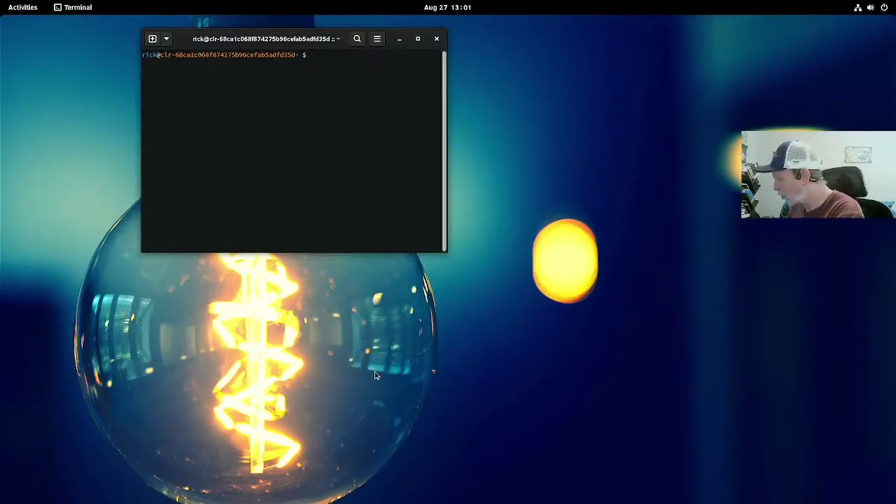
pyautogui.hotkey('ctrl', '+')
pyautogui.hotkey('ctrl', '+')
pyautogui.hotkey('ctrl', '+')
pyautogui.hotkey('ctrl', '+')
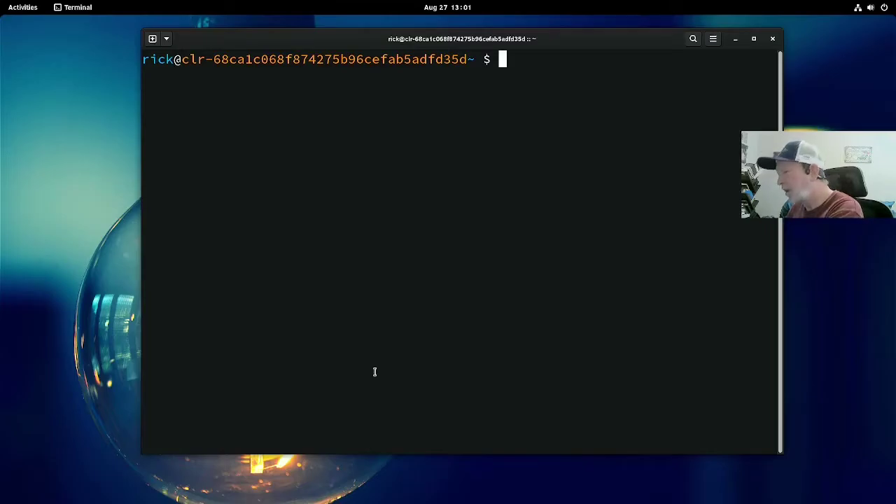
pyautogui.write('flatpak')
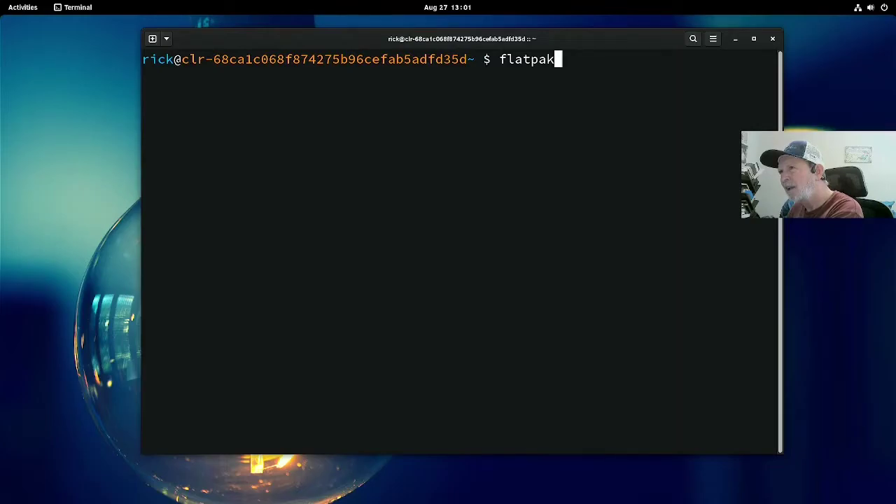
pyautogui.write('a')
pyautogui.press('BackSpace')
pyautogui.write('s')
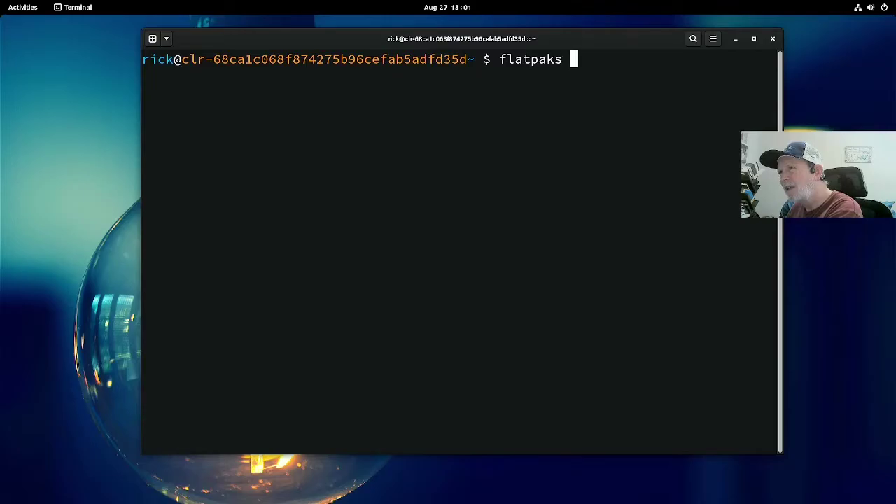
pyautogui.press('BackSpace')
pyautogui.press('BackSpace')
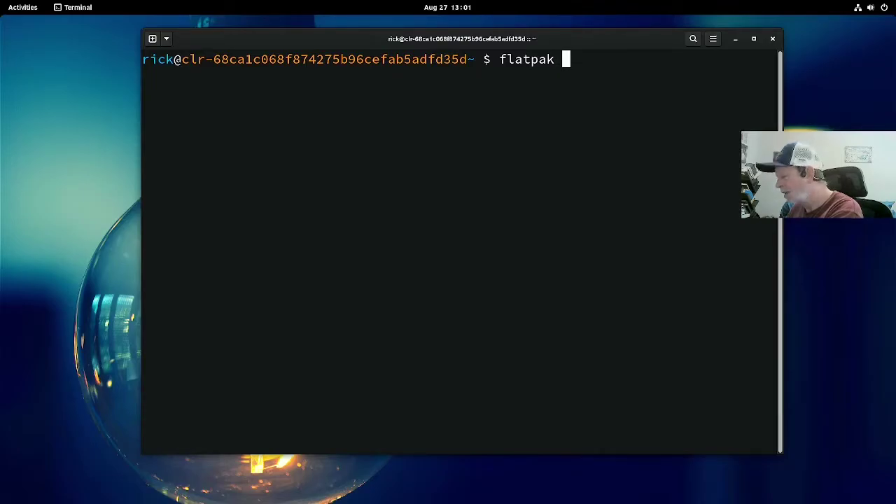
pyautogui.write('i')
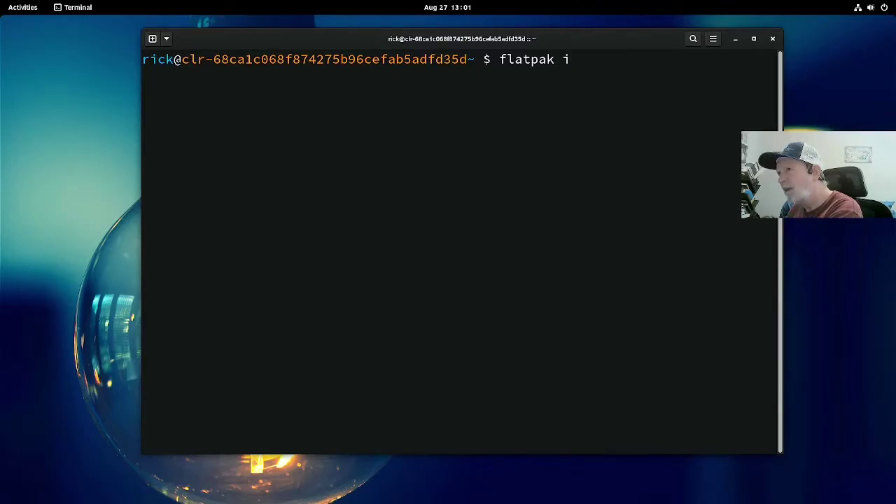
pyautogui.write('nstall librewolf')
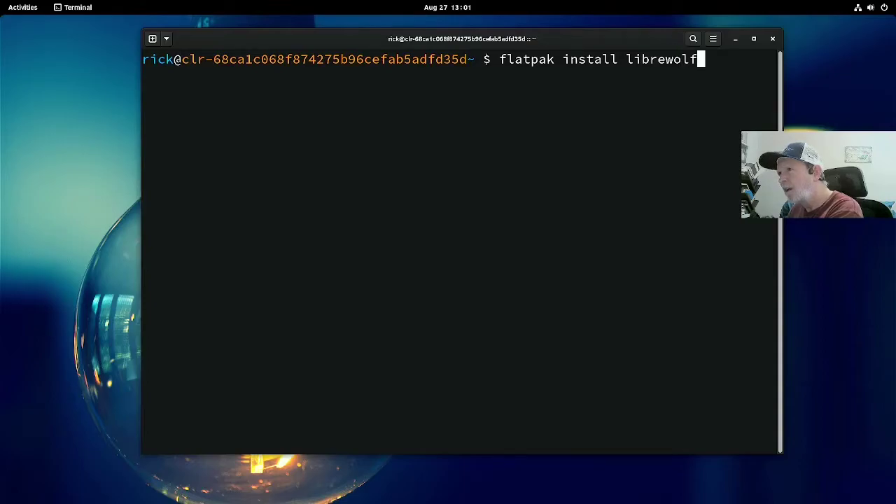
pyautogui.press('Return')
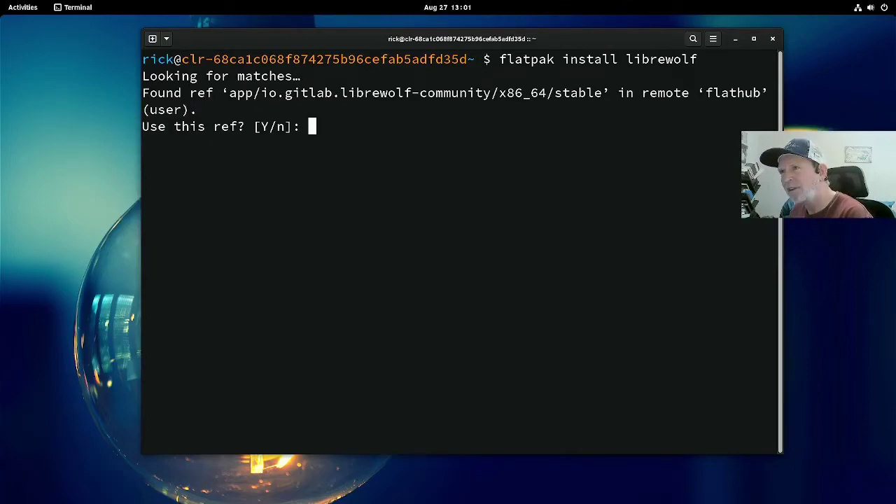
# Step: Accept the io.gitlab.librewolf-community ref and approve installing it with its runtimes
pyautogui.press('Return')
pyautogui.press('Return')
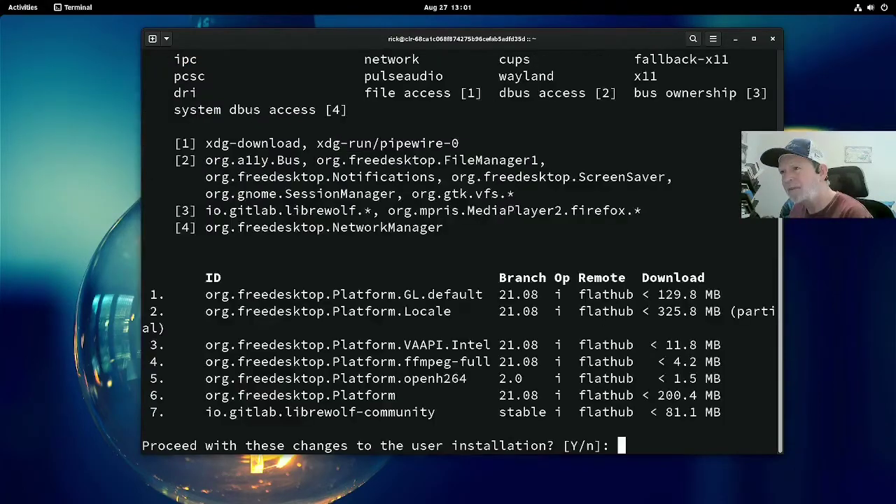
pyautogui.press('Return')
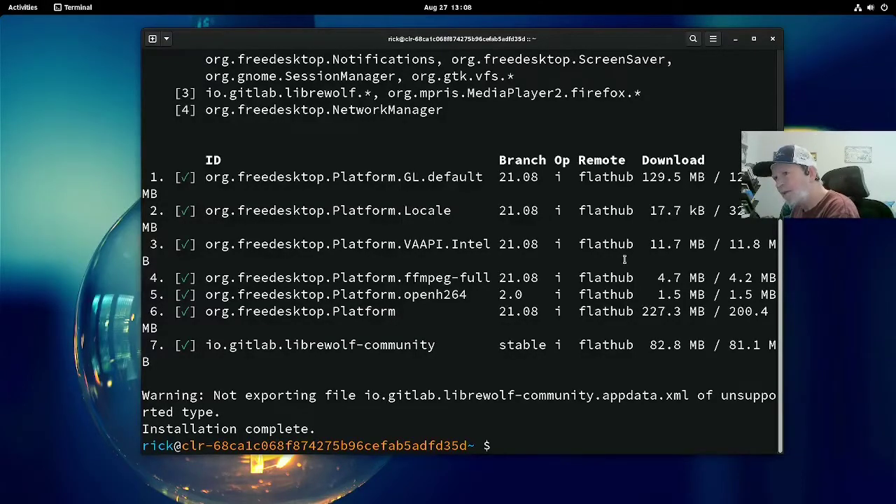
# Step: Launch LibreWolf from the applications grid after checking the Internet folder
pyautogui.press('super')
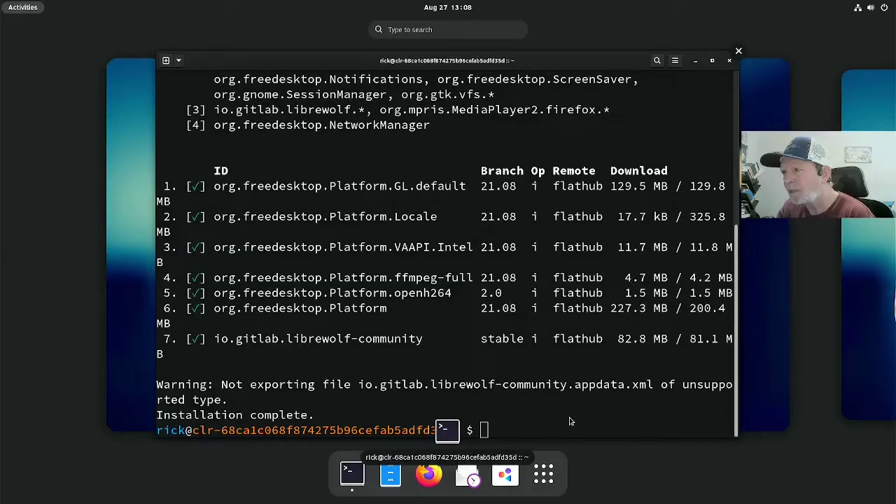
pyautogui.click(553, 470)
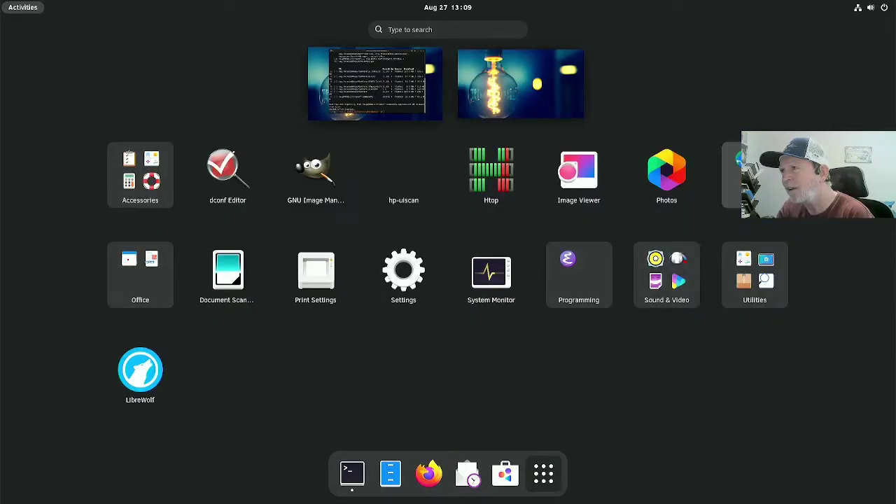
pyautogui.click(750, 175)
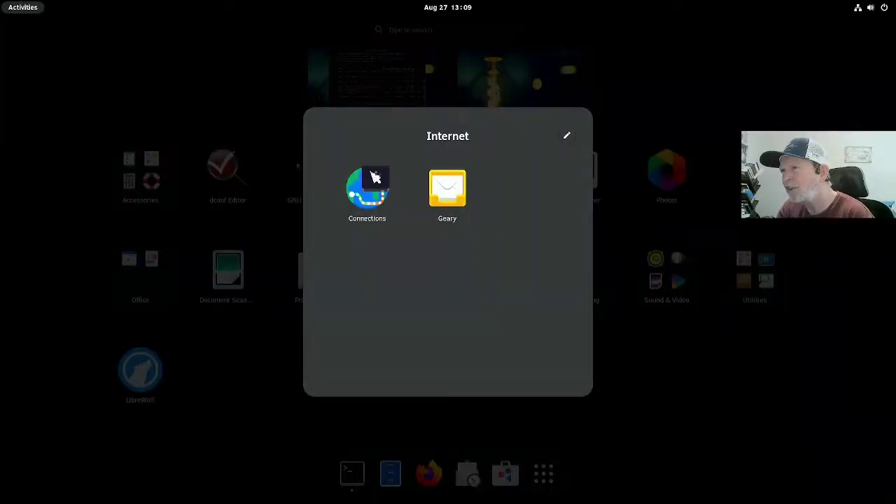
pyautogui.press('Escape')
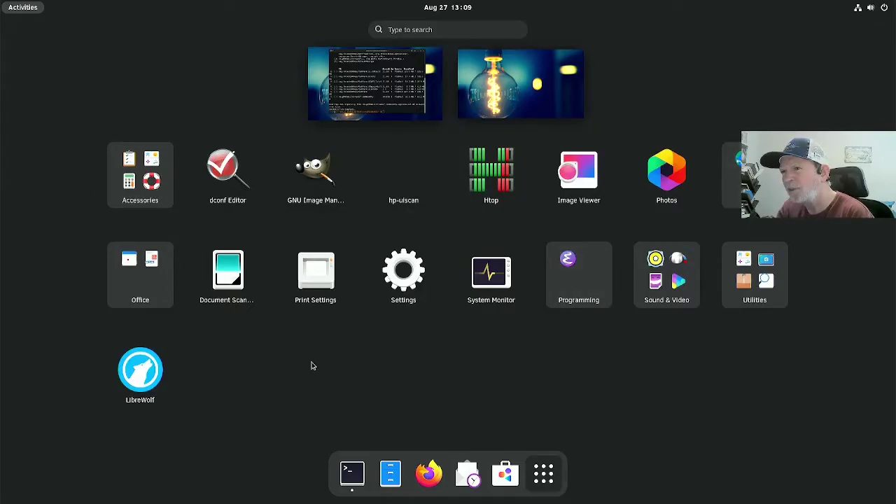
pyautogui.click(140, 372)
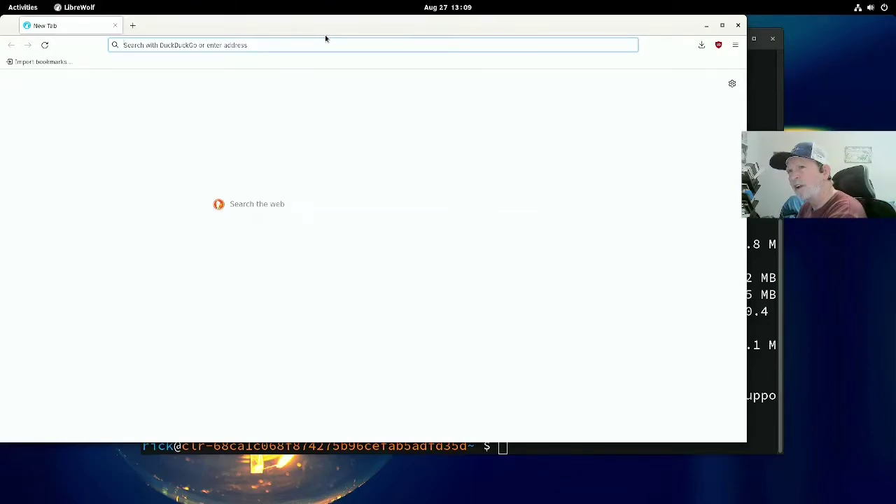
# Step: Visit ricopple.com, then youtube.com in LibreWolf, and close the browser window
pyautogui.write('rico')
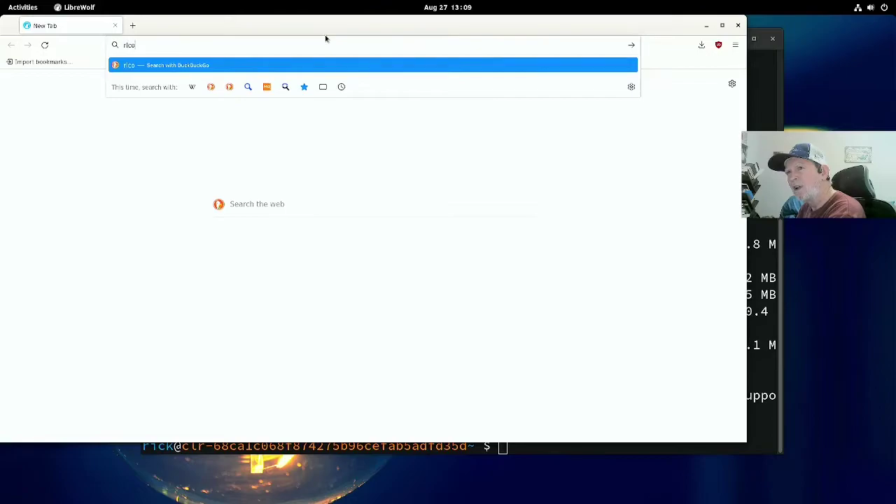
pyautogui.write('pple.co')
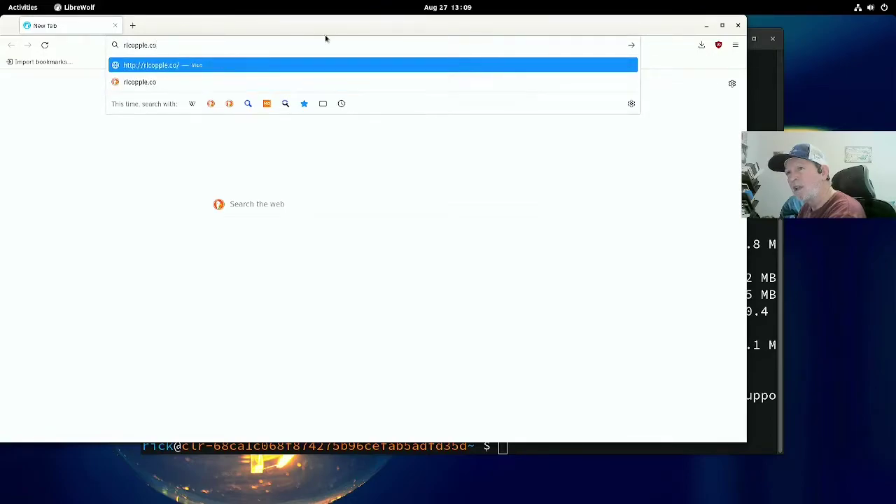
pyautogui.write('m')
pyautogui.press('Return')
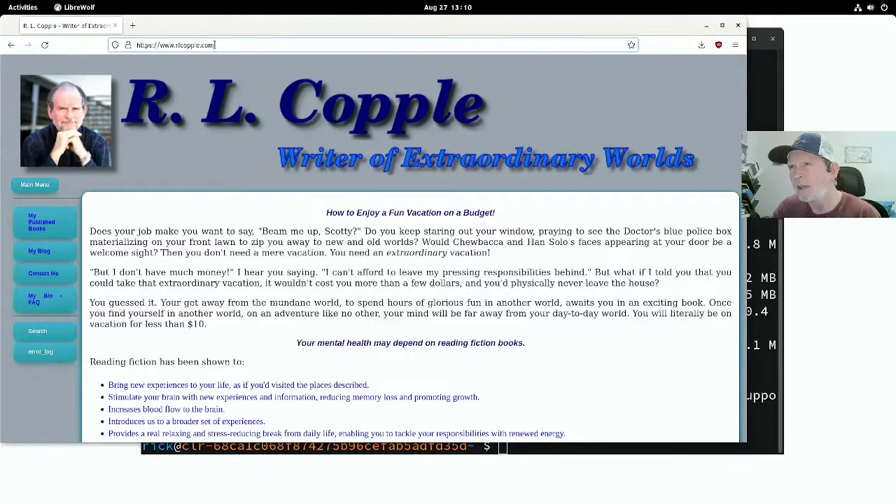
pyautogui.tripleClick(215, 44)
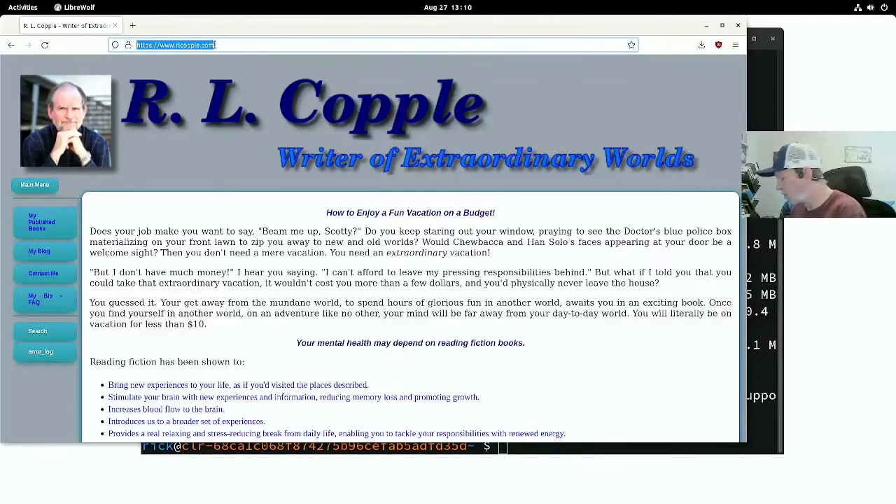
pyautogui.write('you')
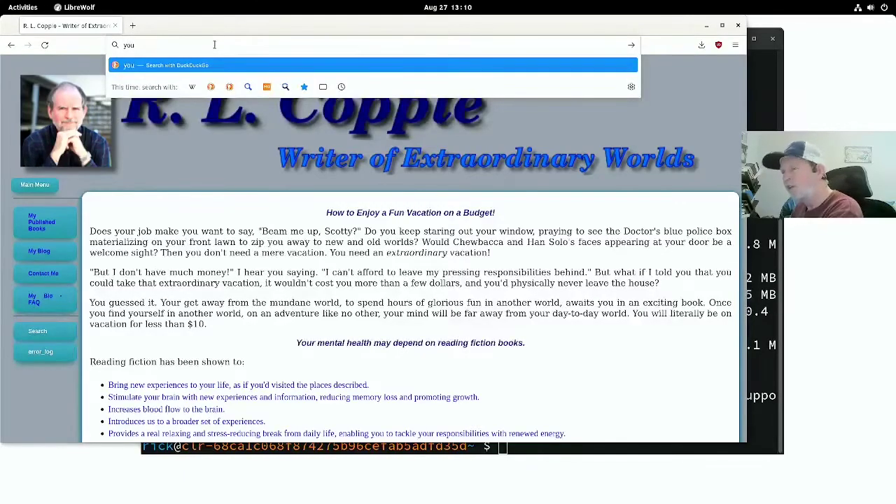
pyautogui.write('tube')
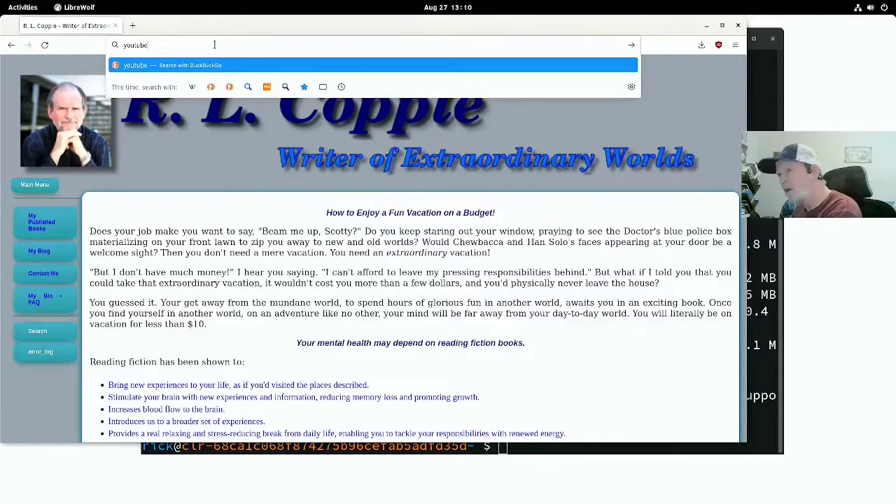
pyautogui.write('.cop')
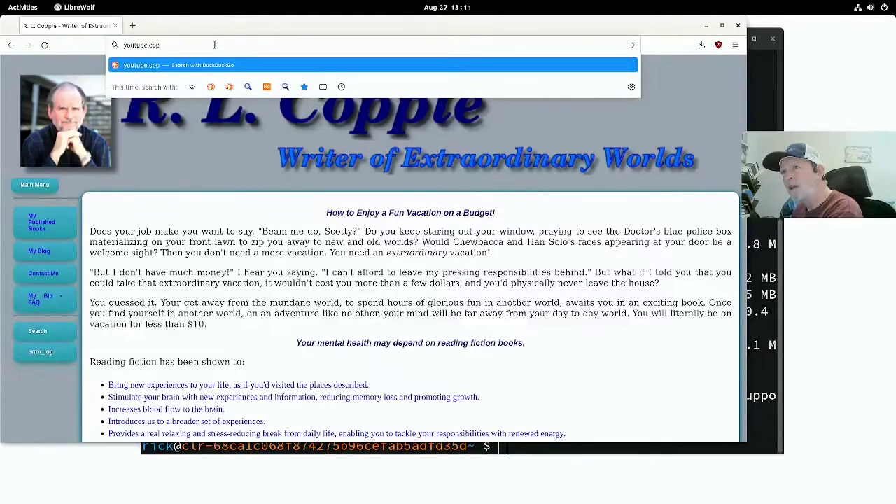
pyautogui.press('BackSpace')
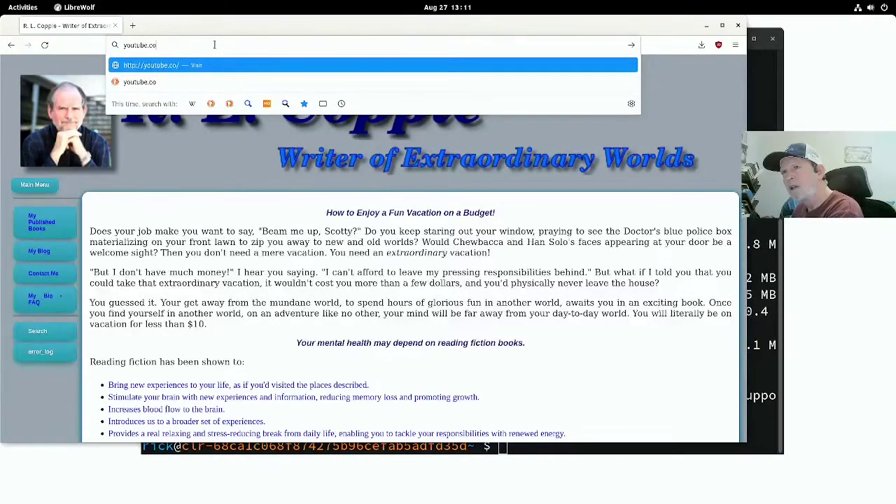
pyautogui.write('m')
pyautogui.press('Return')
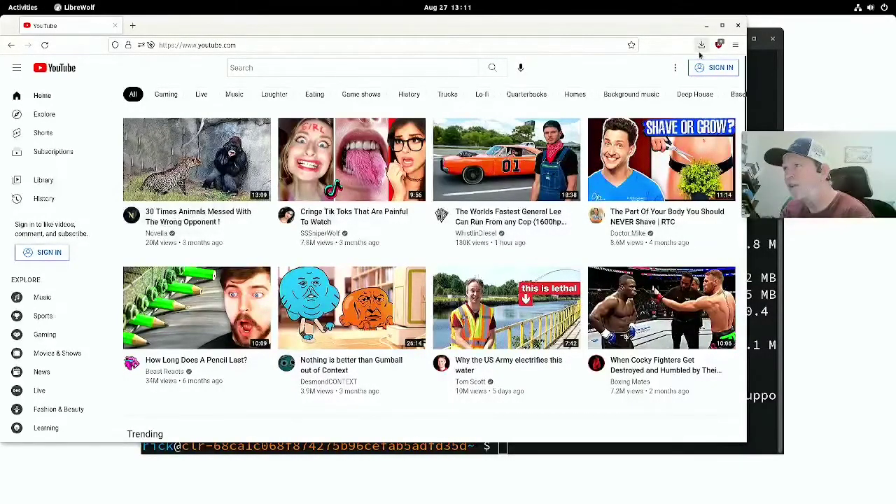
pyautogui.click(737, 26)
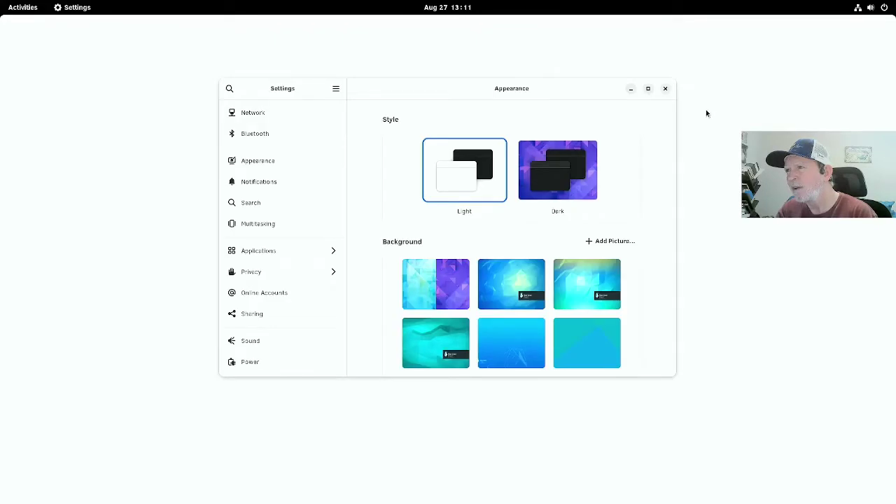
# Step: Choose the Dark style and set the teal crystal picture as the background
pyautogui.click(589, 166)
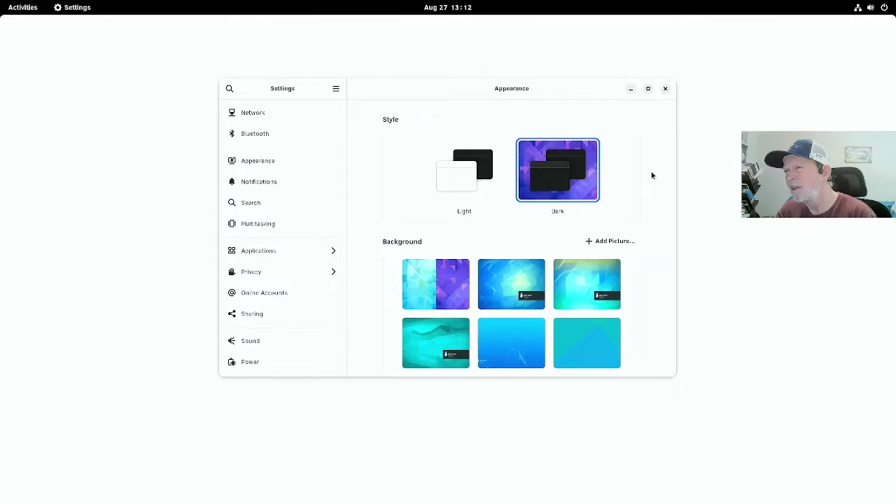
pyautogui.scroll(-5, 651, 179)
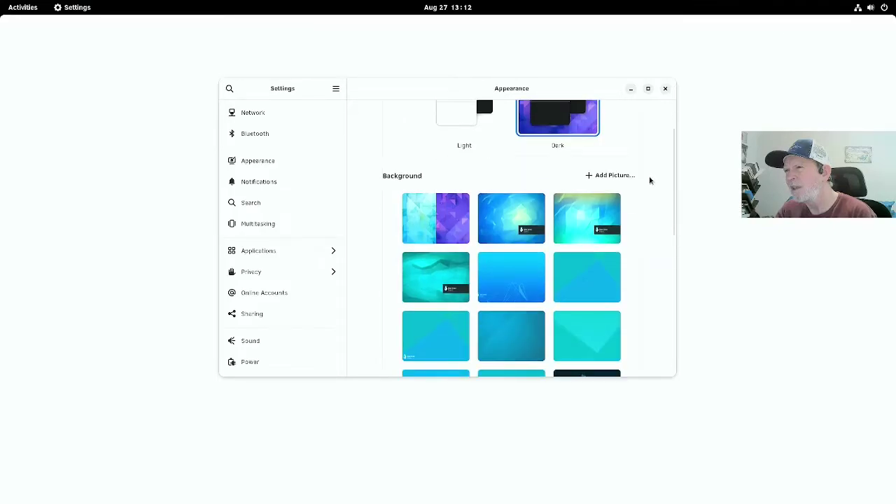
pyautogui.scroll(-5, 650, 181)
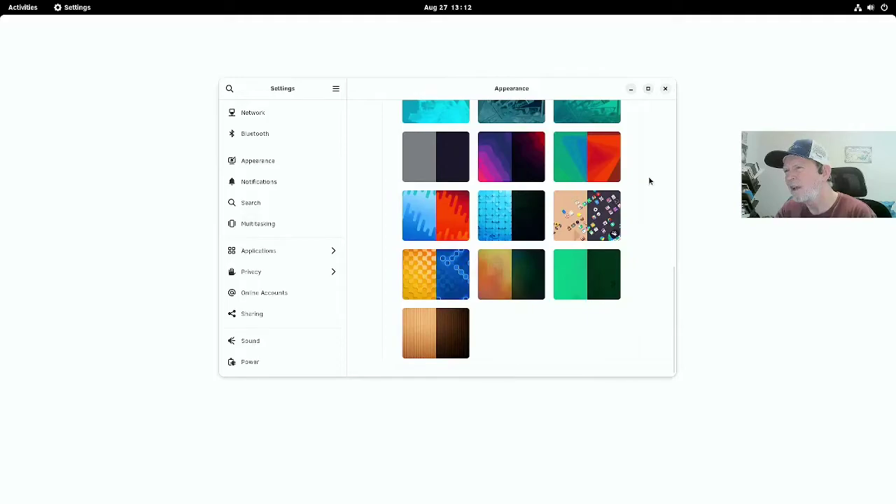
pyautogui.scroll(1, 649, 181)
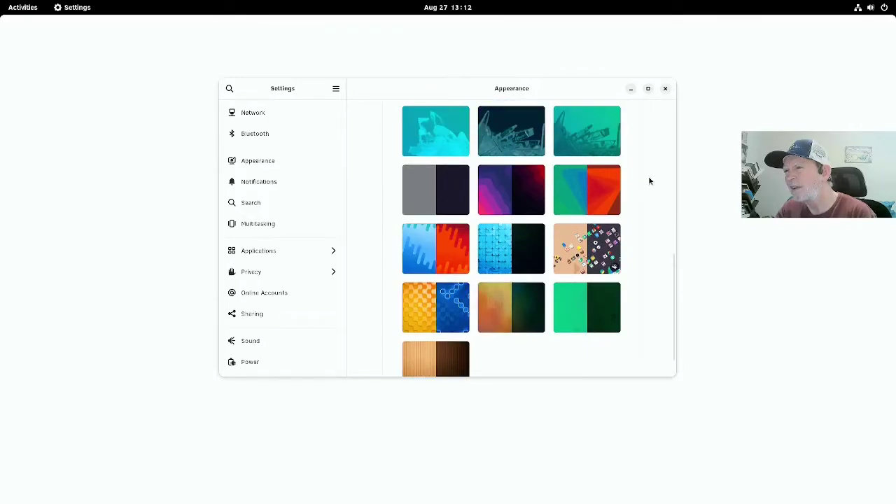
pyautogui.scroll(1, 649, 181)
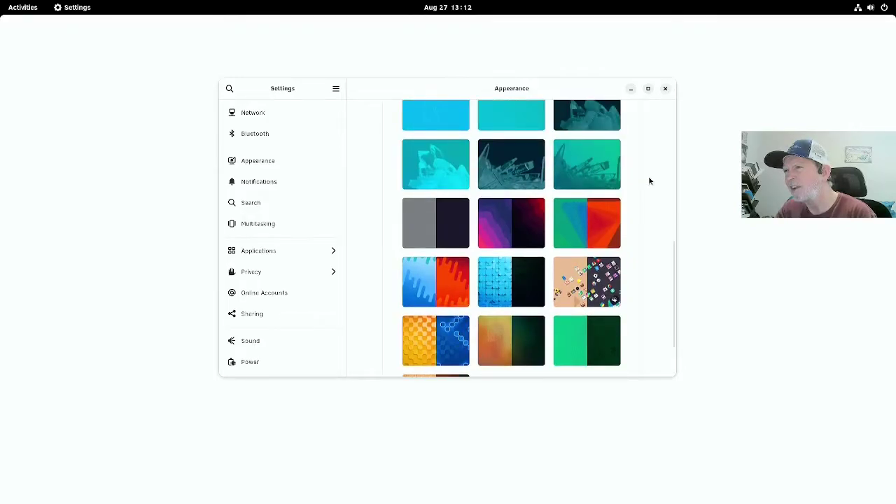
pyautogui.scroll(1, 649, 181)
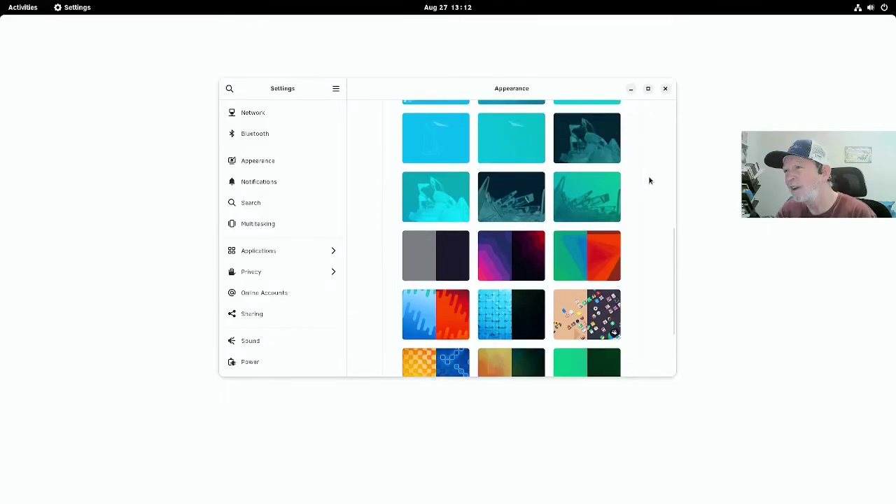
pyautogui.click(601, 203)
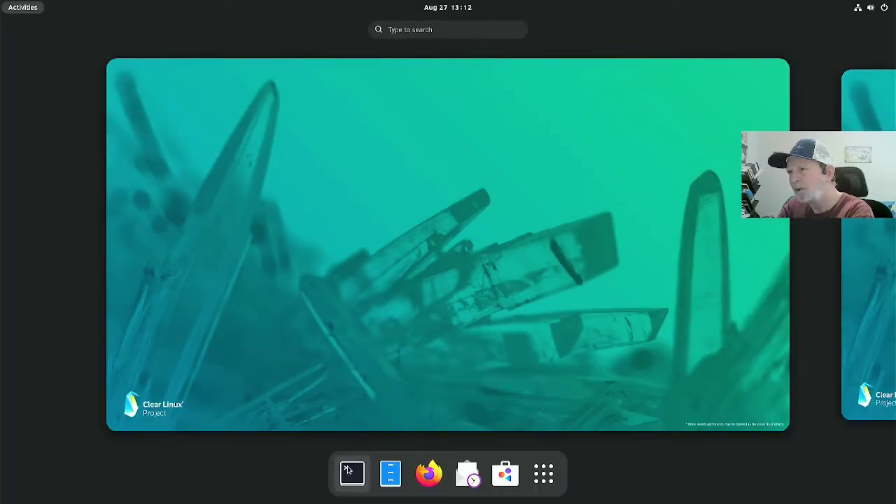
# Step: Open a maximized Terminal, run swupd --help, then type sudo swupd bundle-info firefox
pyautogui.click(352, 474)
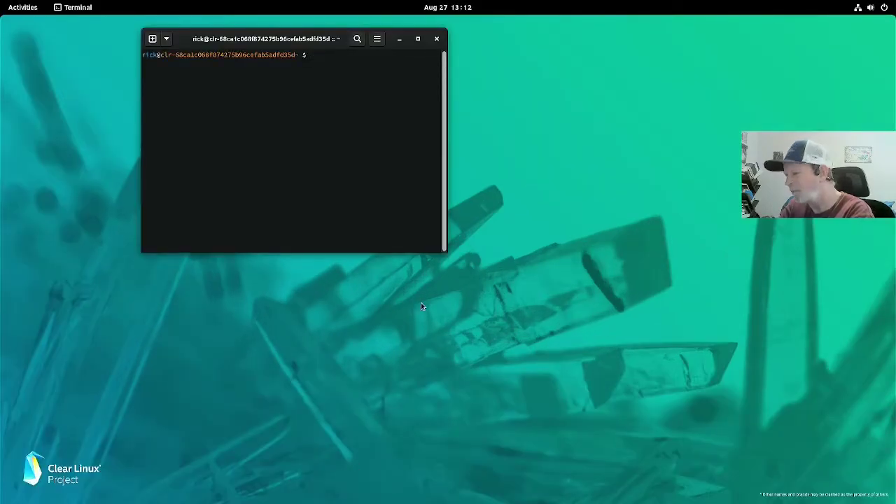
pyautogui.click(418, 39)
pyautogui.write('swupd')
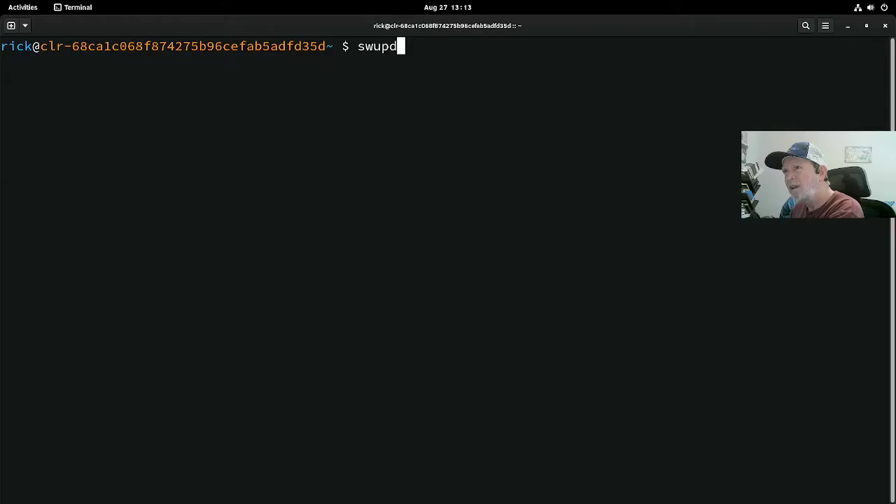
pyautogui.write(' -')
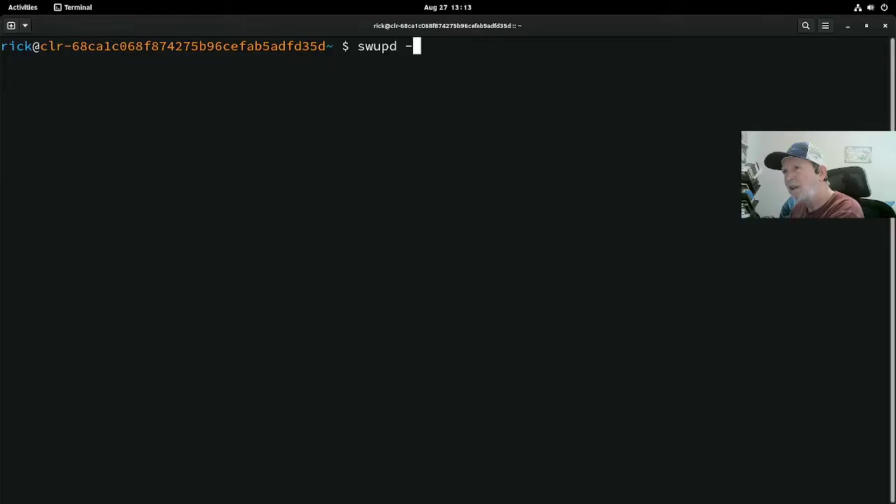
pyautogui.write('-hel')
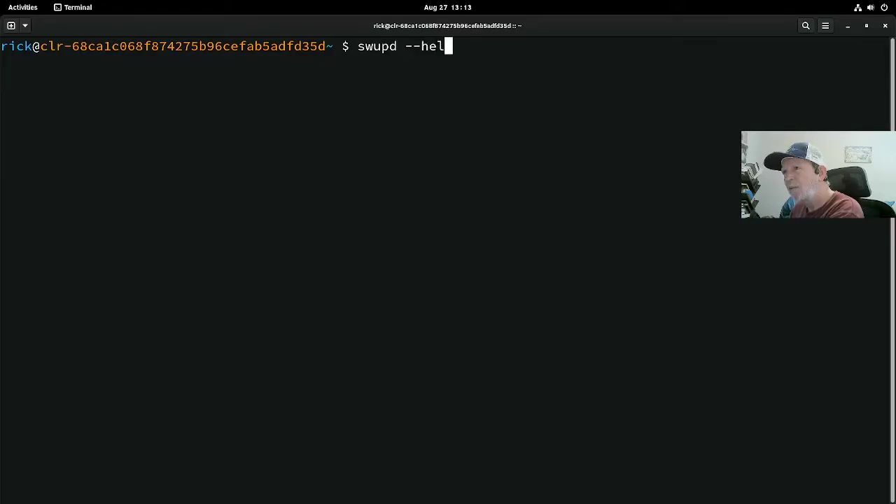
pyautogui.write('o')
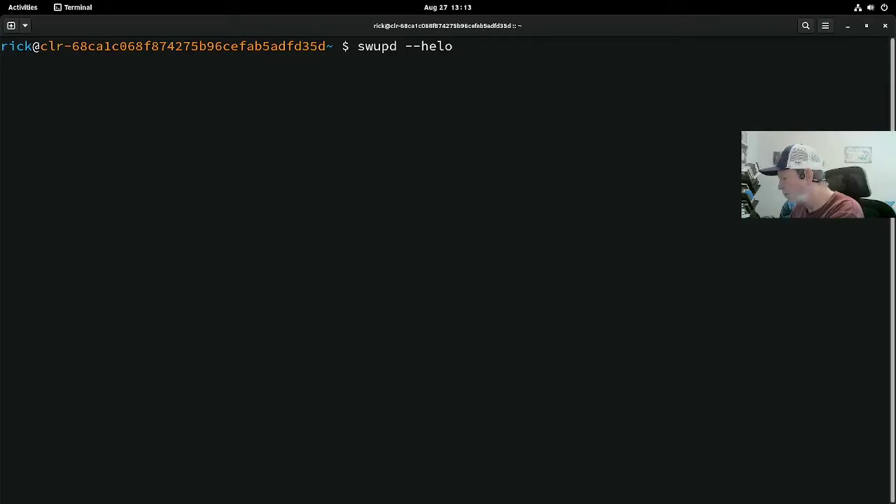
pyautogui.press('BackSpace')
pyautogui.write('p')
pyautogui.press('Return')
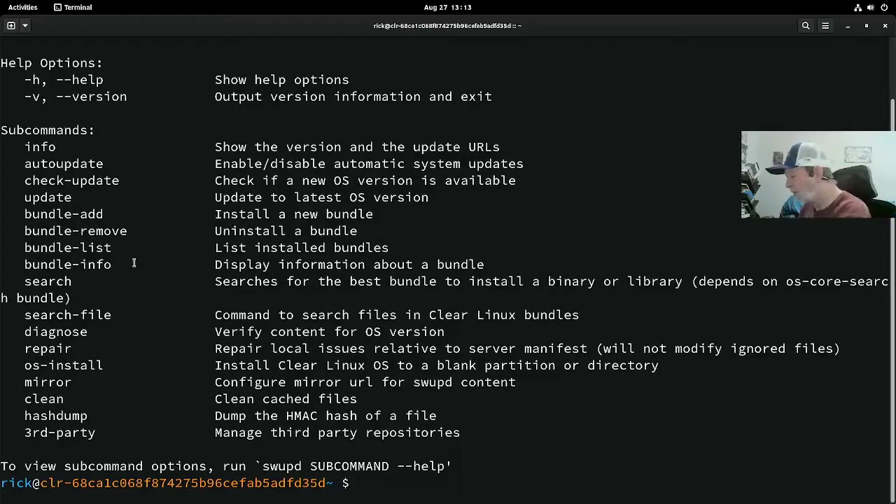
pyautogui.write('sudo ')
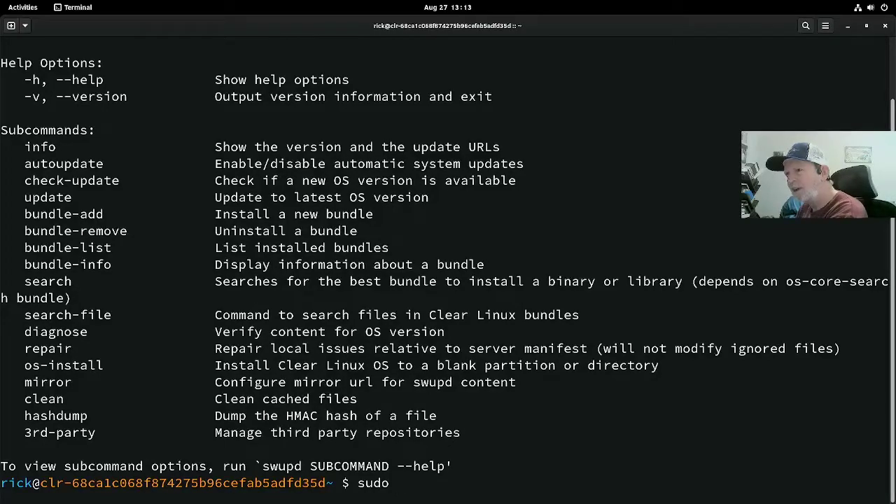
pyautogui.write('swup')
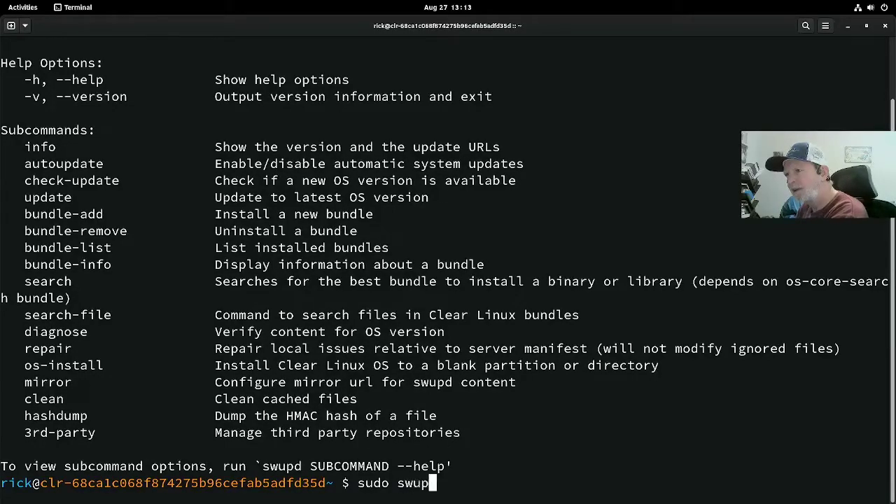
pyautogui.write('d bun')
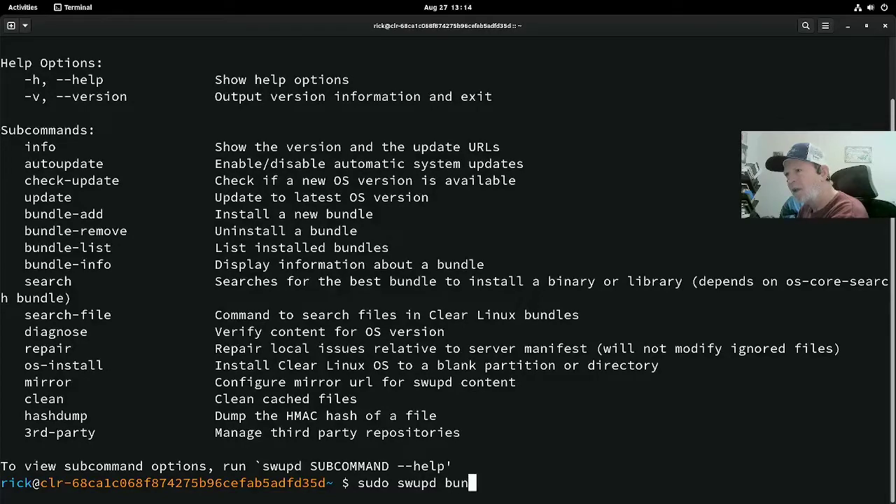
pyautogui.write('dle-')
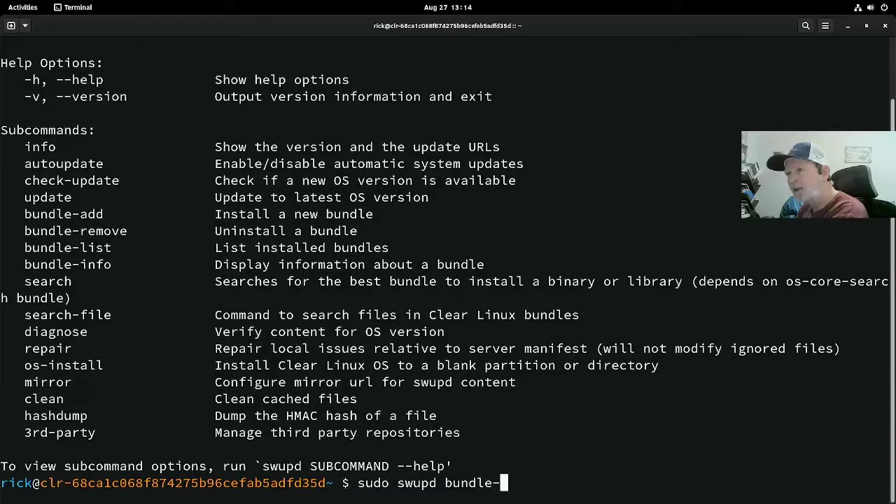
pyautogui.write('info fi')
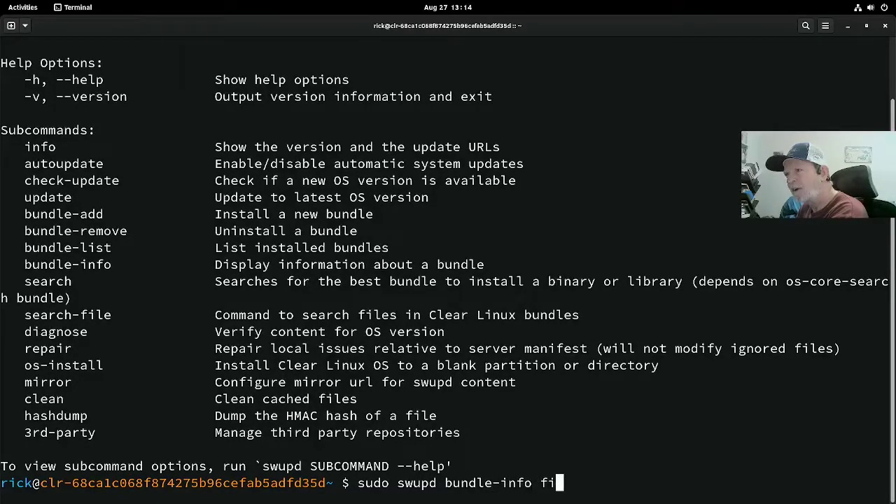
pyautogui.write('refox')
# Step: Run sudo swupd bundle-info firefox, supplying the sudo password, to show the firefox bundle details
pyautogui.press('Return')
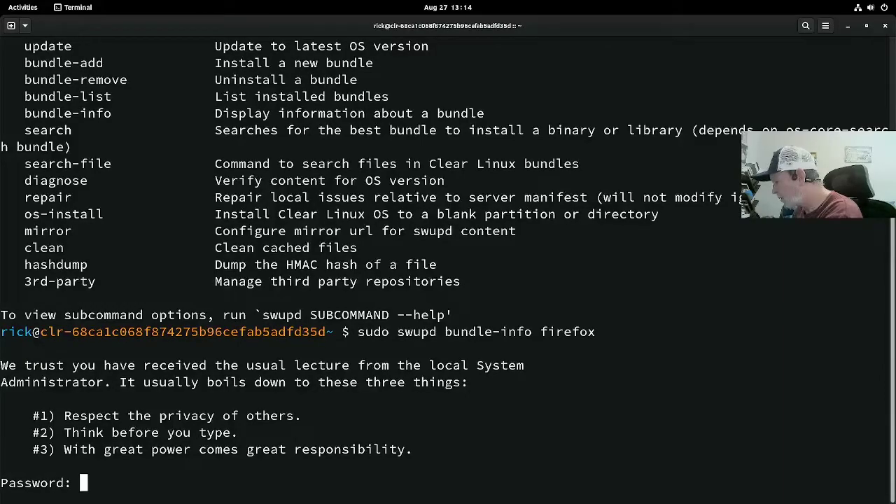
pyautogui.press('Return')
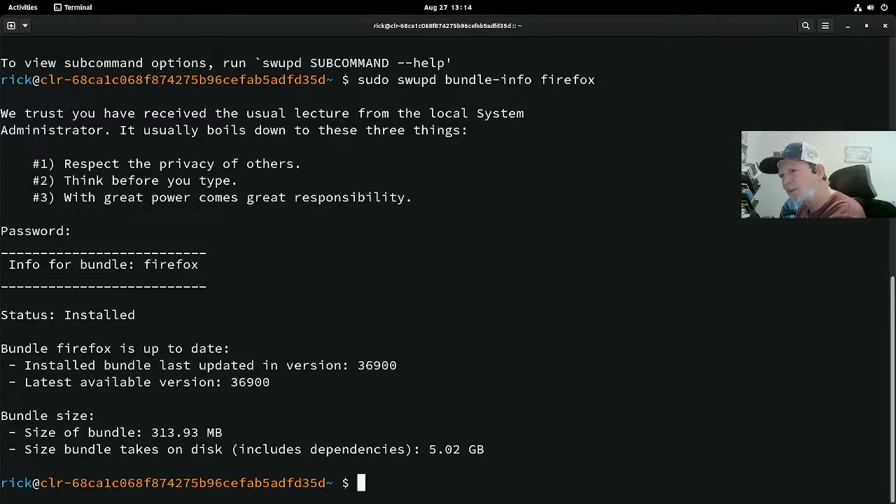
# Step: Run sudo swupd bundle-list | more and page through installed bundles up to webkitgtk
pyautogui.write('sudo sw')
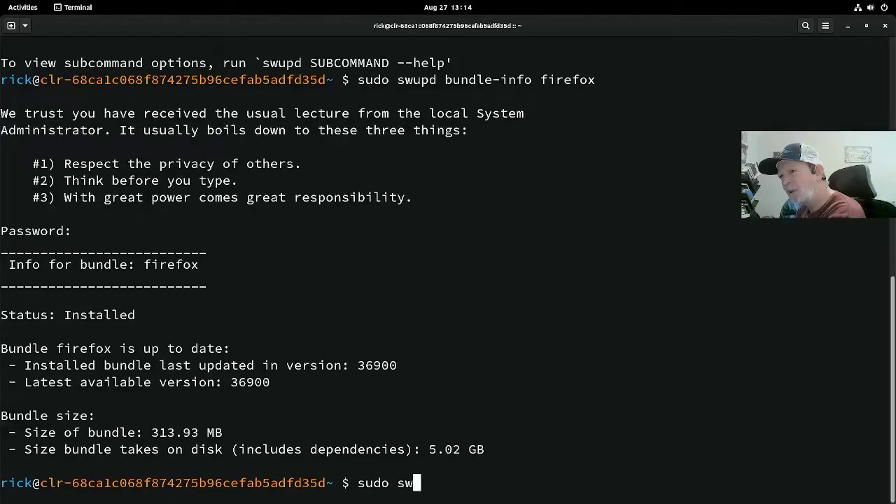
pyautogui.write('upd ')
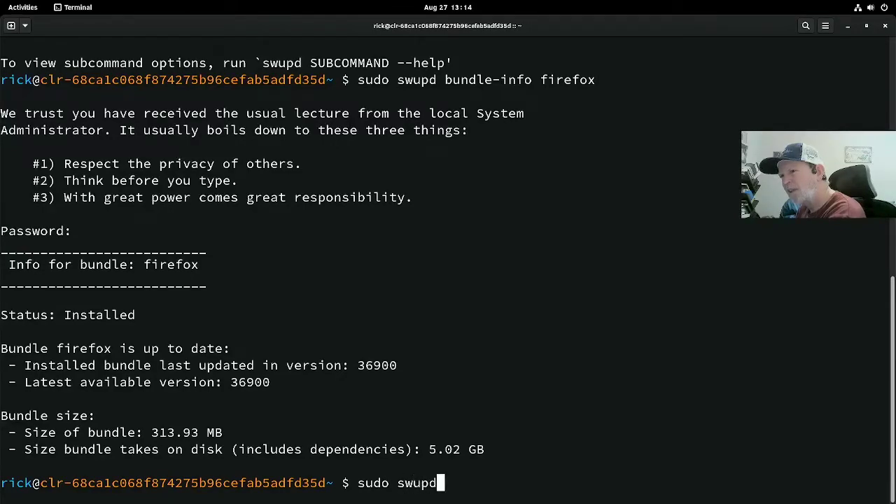
pyautogui.write('upd')
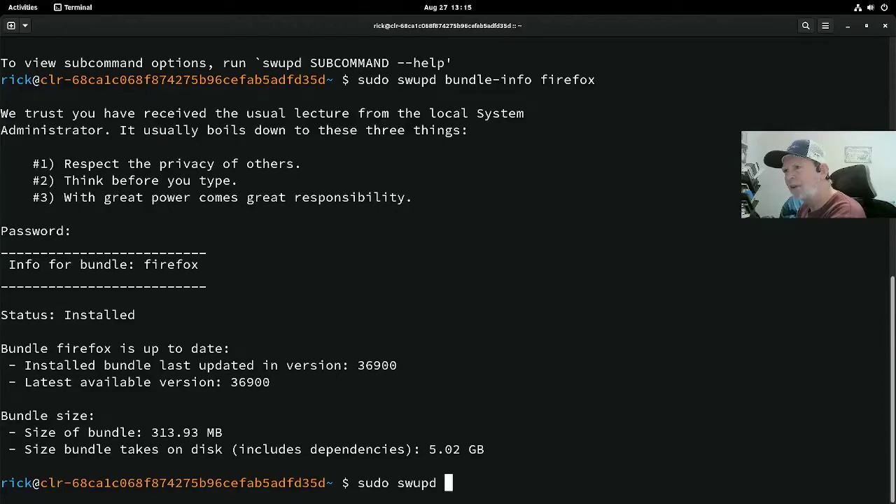
pyautogui.write('bu')
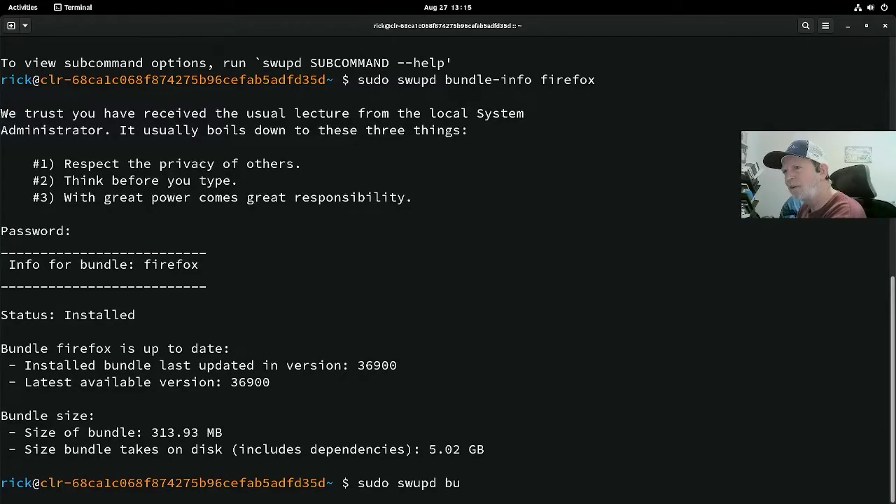
pyautogui.write('nd')
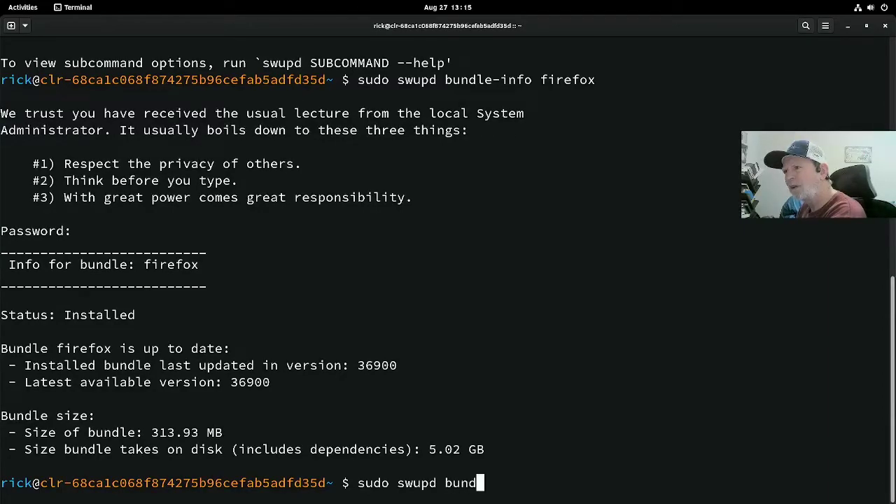
pyautogui.write('le-list ')
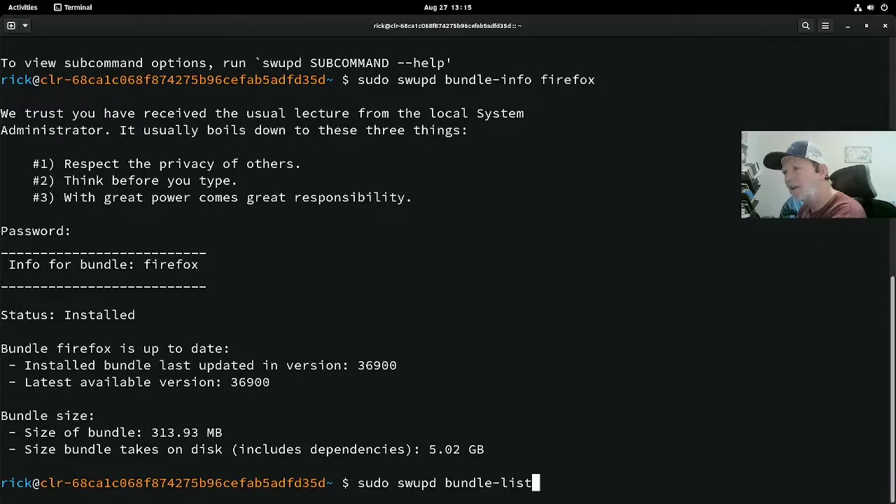
pyautogui.write('|')
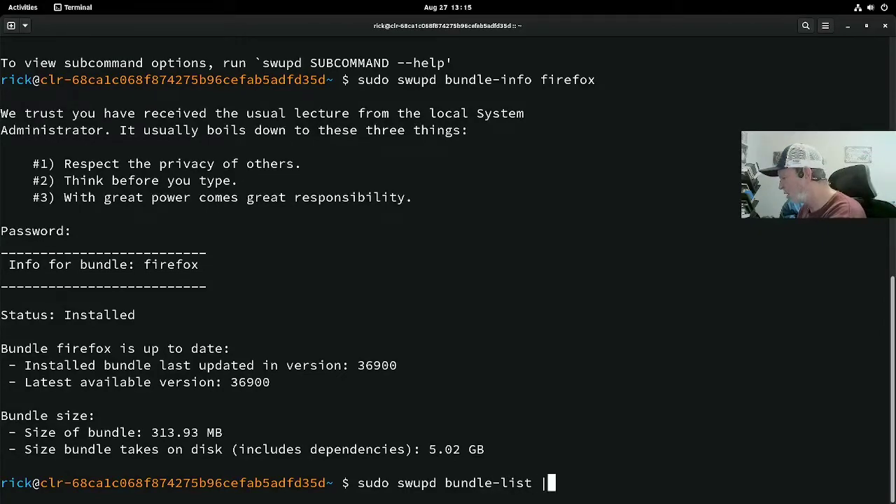
pyautogui.write(' mor')
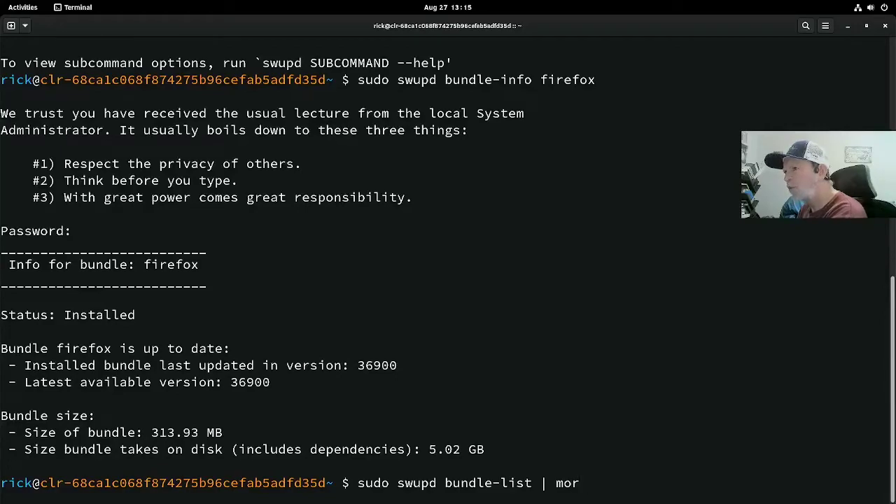
pyautogui.write('e')
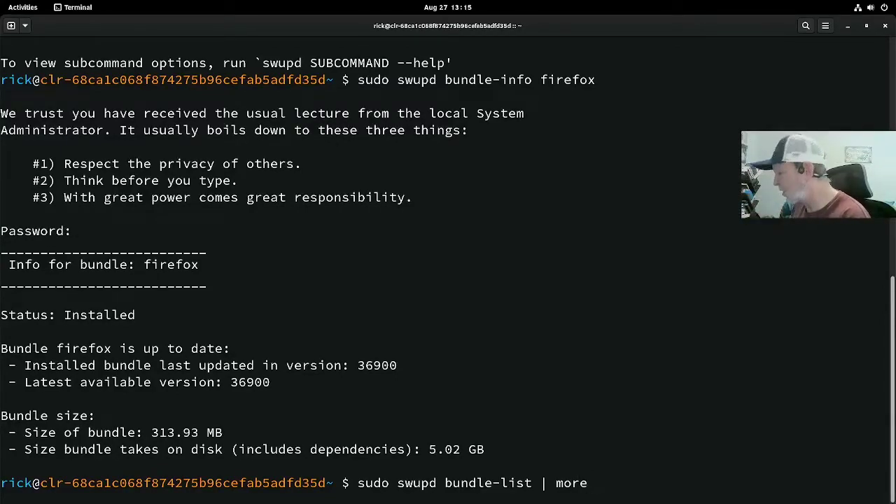
pyautogui.press('Return')
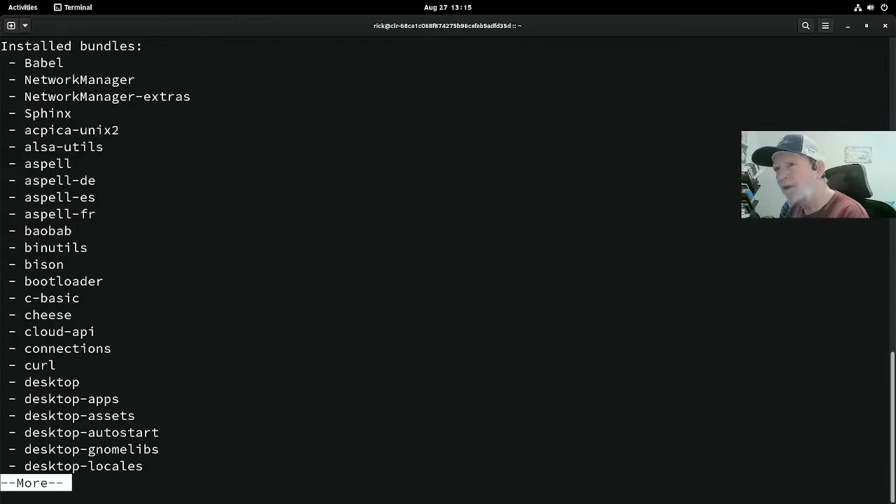
pyautogui.press('space')
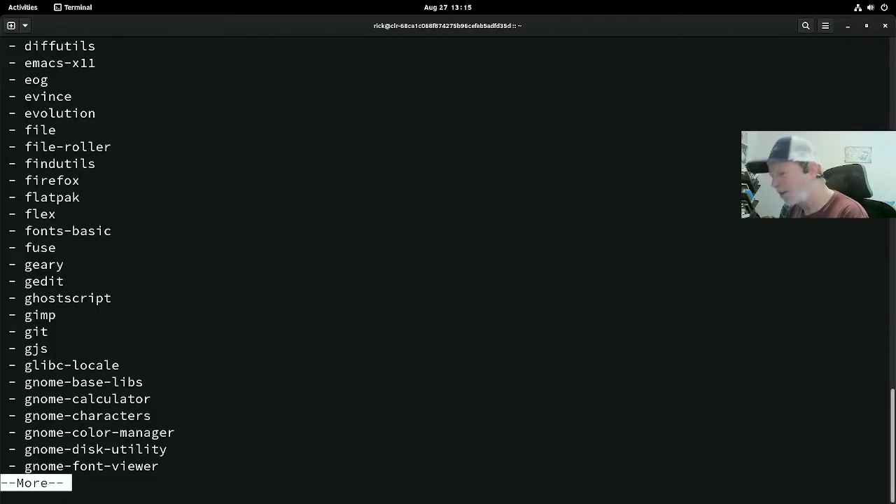
pyautogui.press('space')
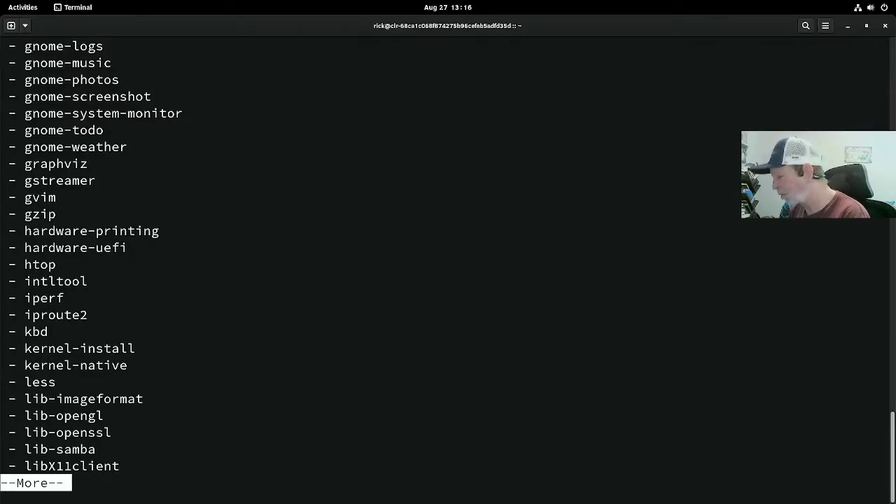
pyautogui.press('space')
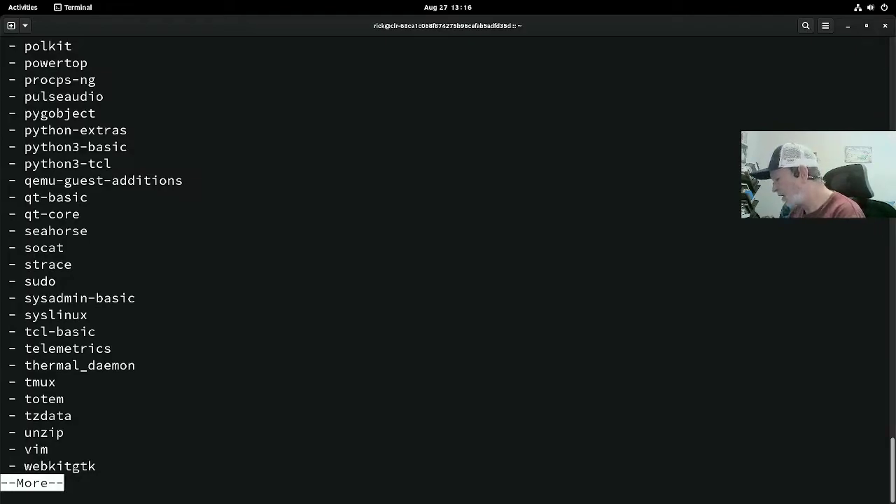
# Step: Quit the pager and run sudo swupd bundle-add vim, which reports it already installed
pyautogui.press('q')
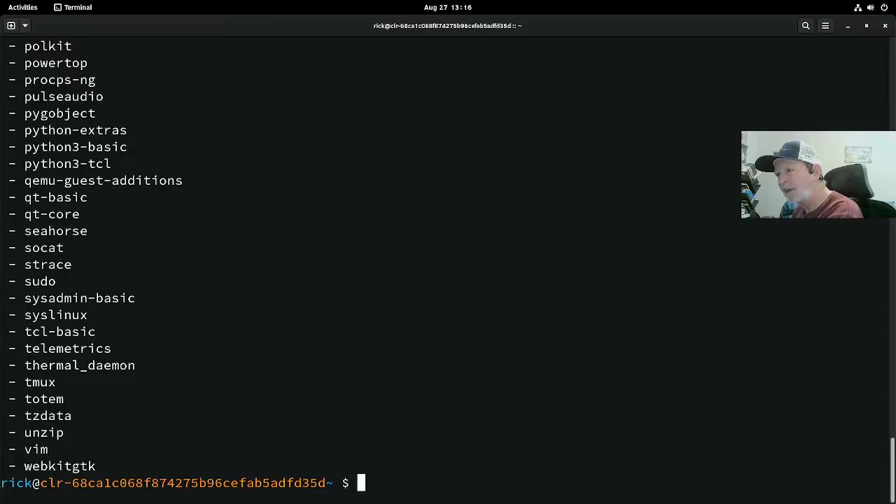
pyautogui.write('sudo swupd ')
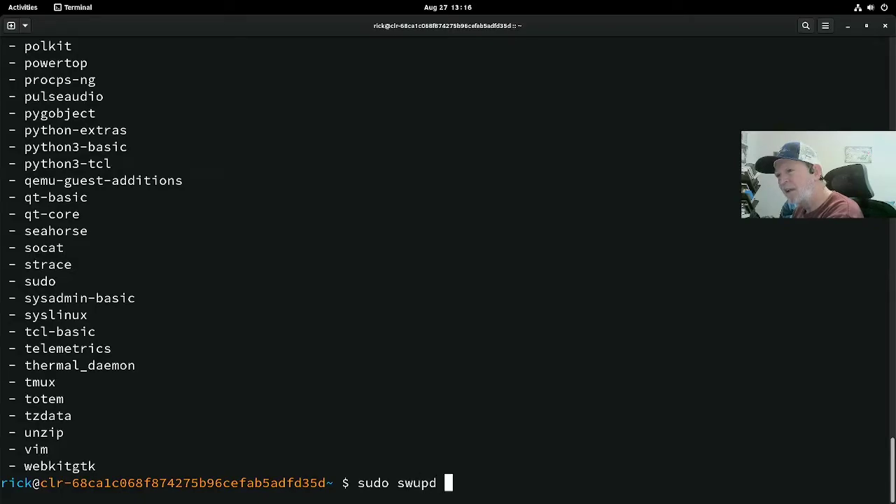
pyautogui.write('in')
pyautogui.press('BackSpace')
pyautogui.press('BackSpace')
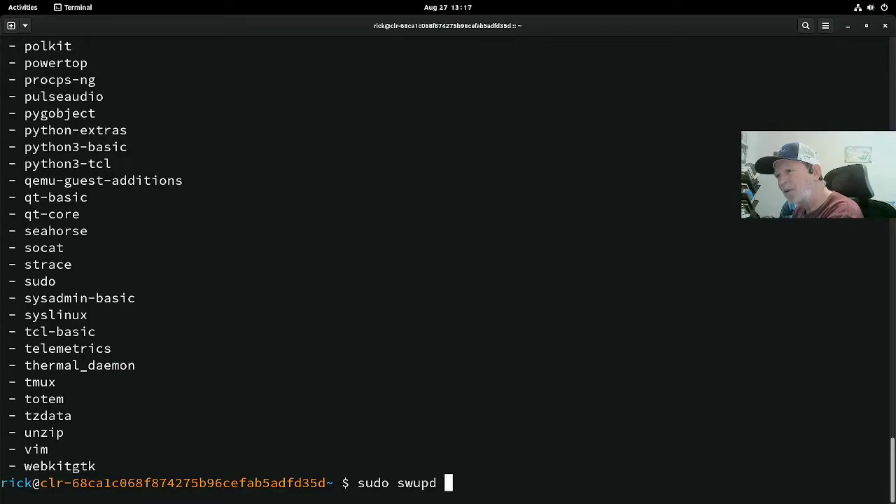
pyautogui.write('bundle')
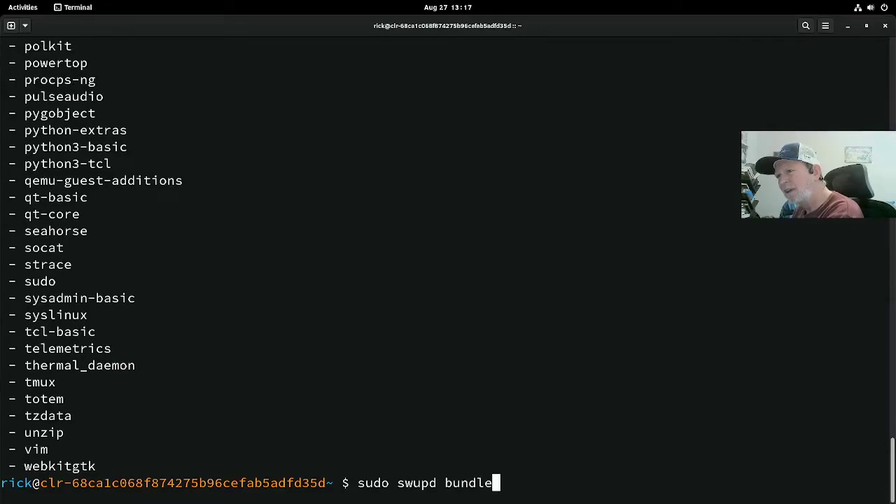
pyautogui.write('-add')
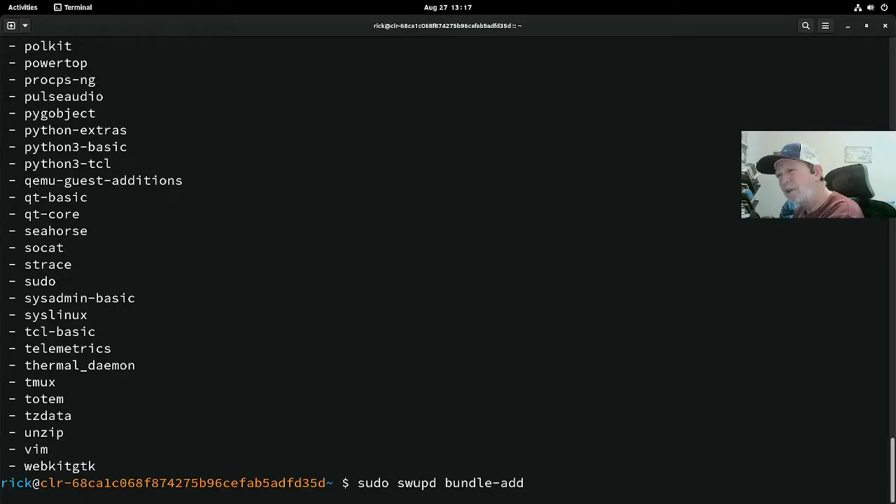
pyautogui.write('vim')
pyautogui.press('Return')
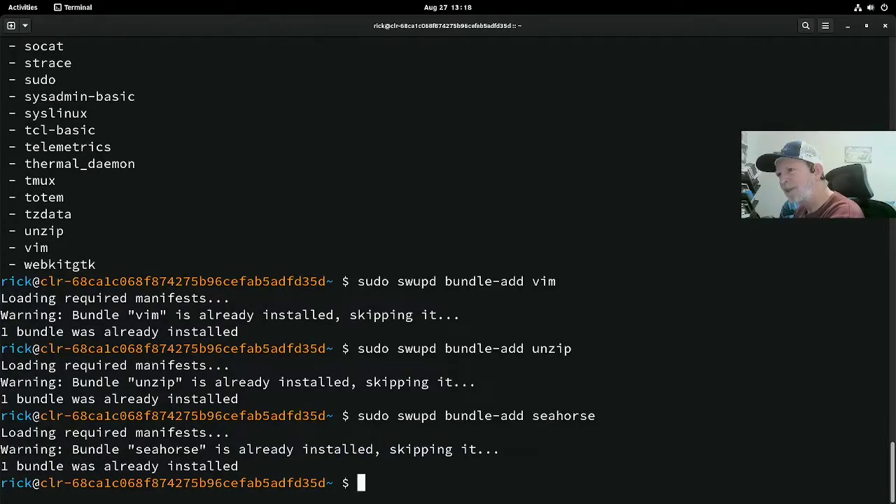
pyautogui.write('sudo s')
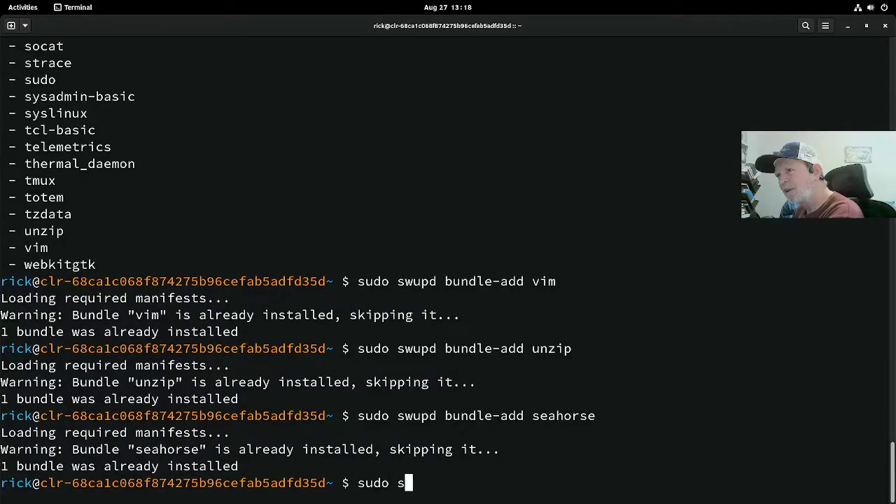
pyautogui.write('wupd ')
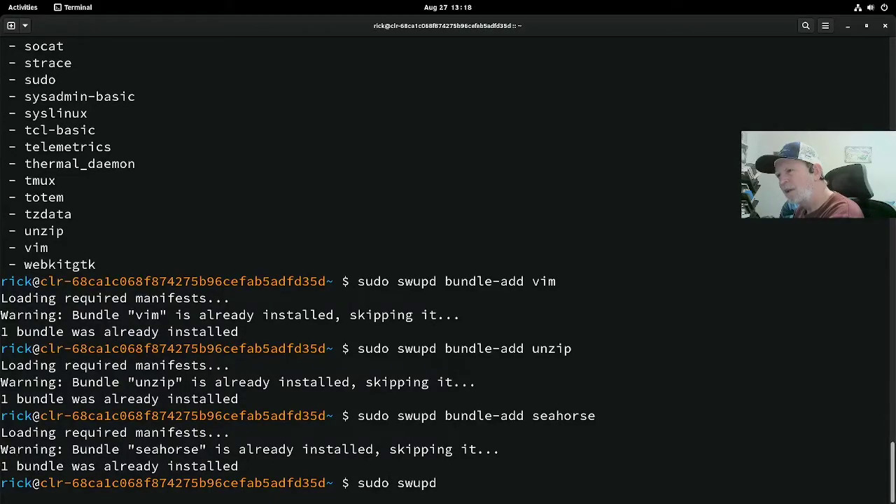
pyautogui.write('seqr')
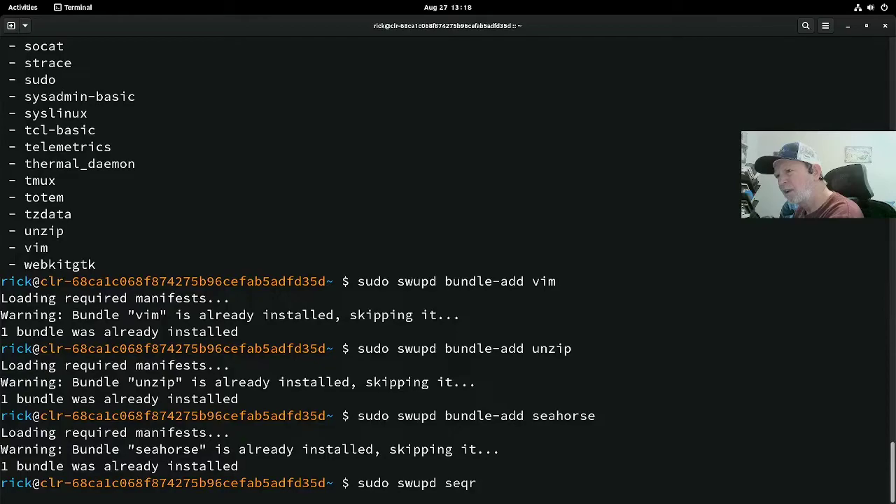
# Step: Run sudo swupd search games, then type swupd bundle-add games at the prompt
pyautogui.press('BackSpace')
pyautogui.press('BackSpace')
pyautogui.write('arc')
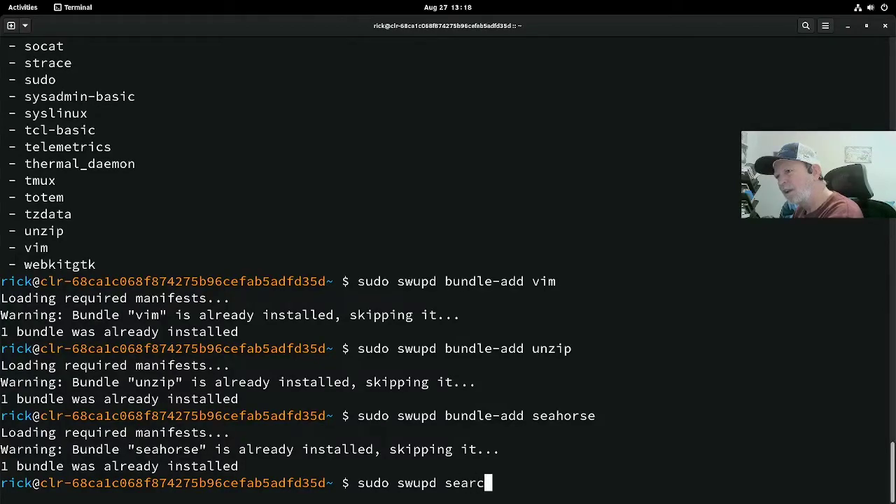
pyautogui.write('h games')
pyautogui.press('Return')
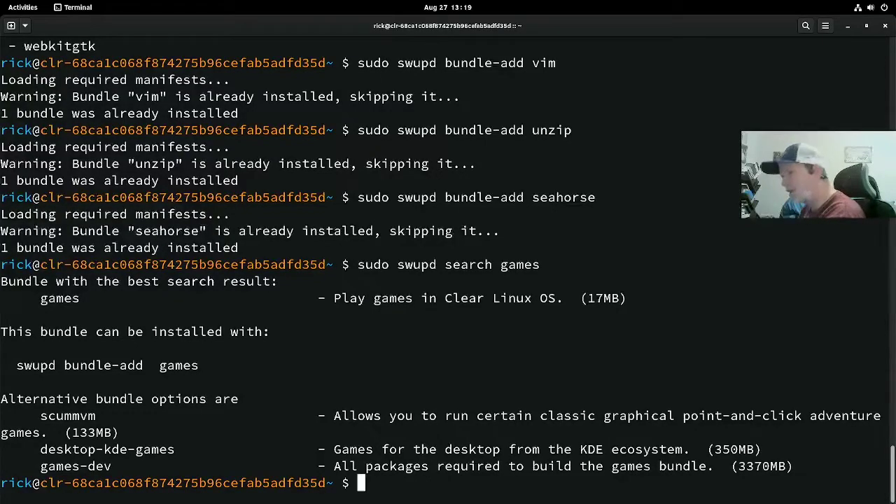
pyautogui.write('swupd ')
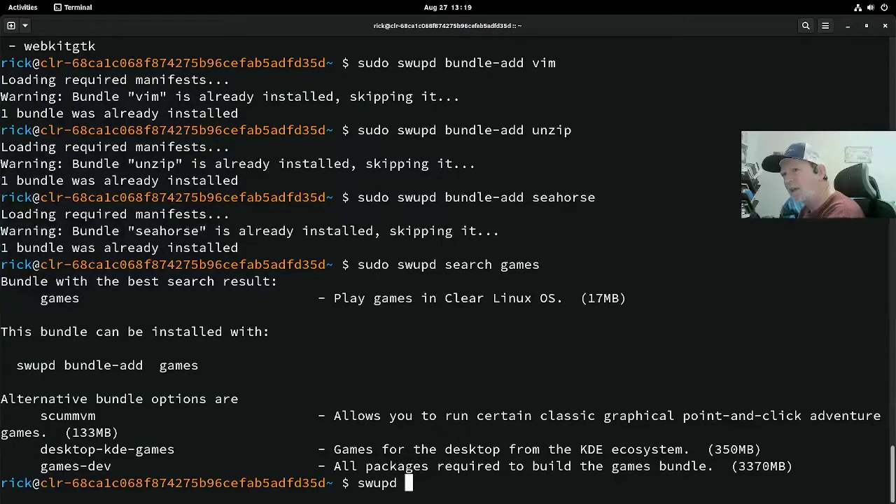
pyautogui.write('bund')
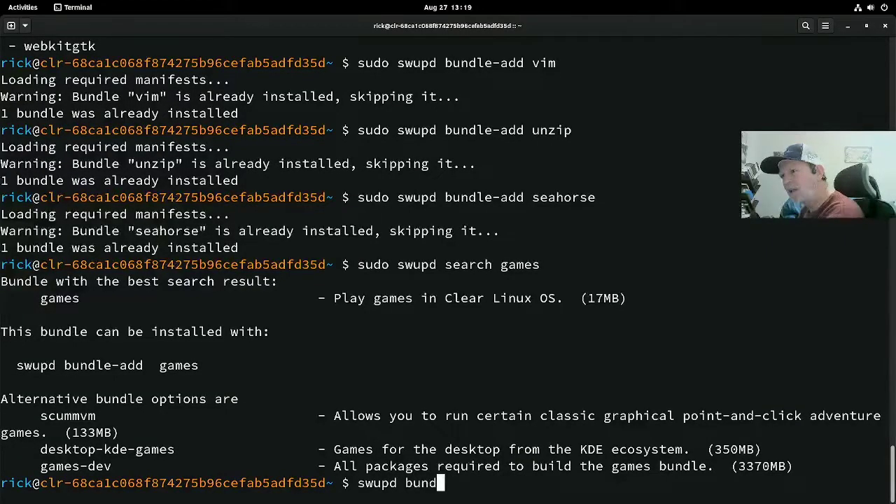
pyautogui.write('le-add')
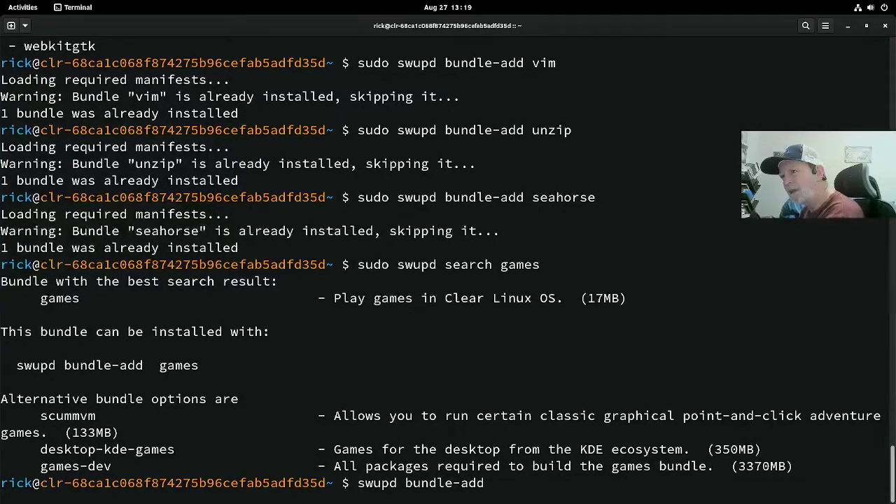
pyautogui.write(' games')
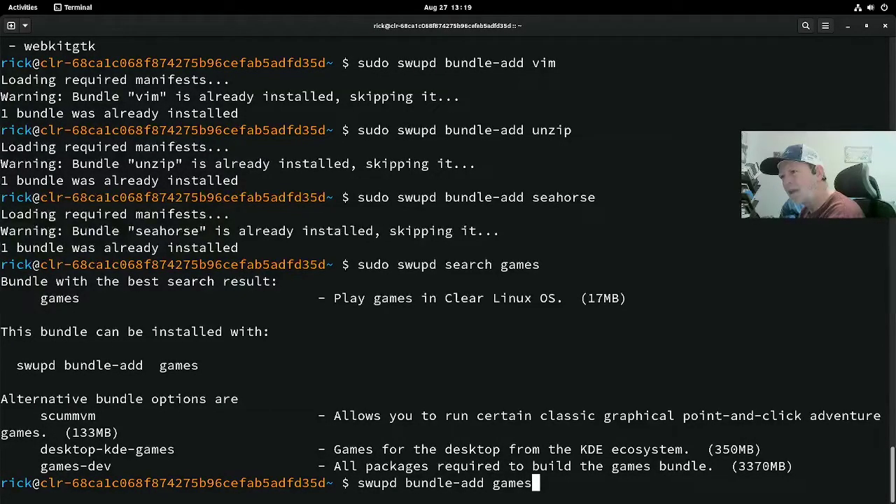
# Step: Run swupd bundle-add games, then rerun it with sudo !! to install the games bundle
pyautogui.press('Return')
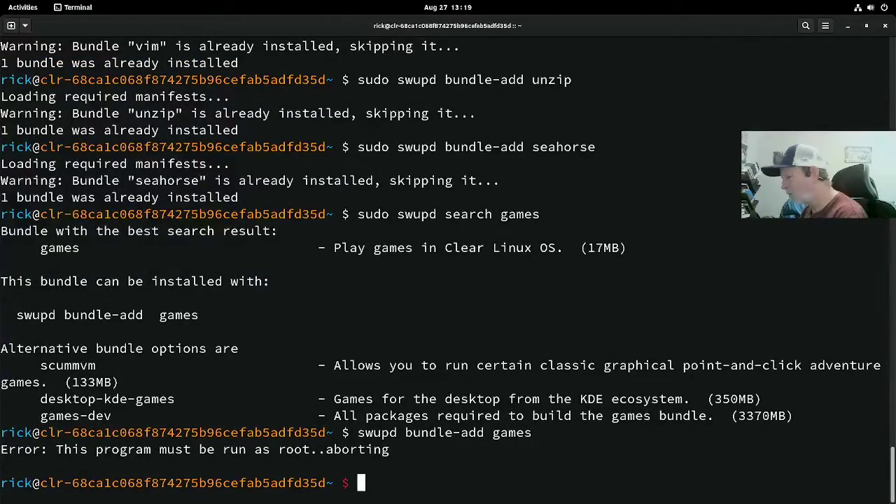
pyautogui.write('sud')
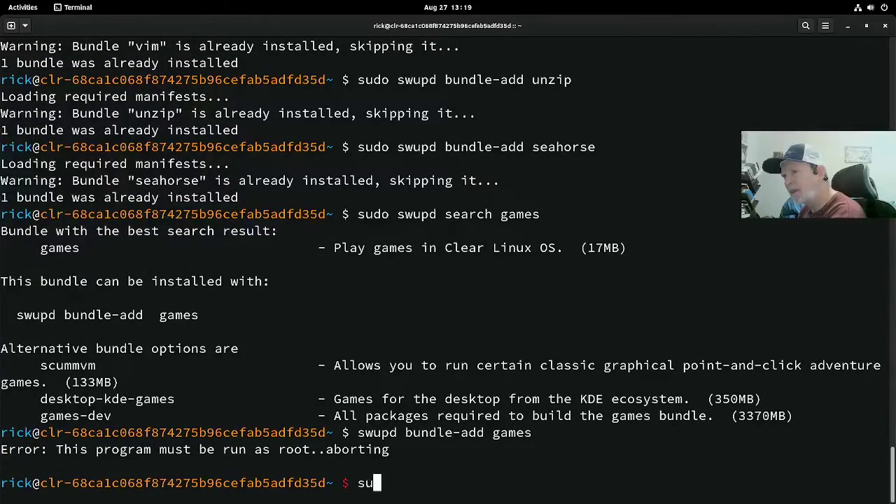
pyautogui.write('o !!')
pyautogui.press('Return')
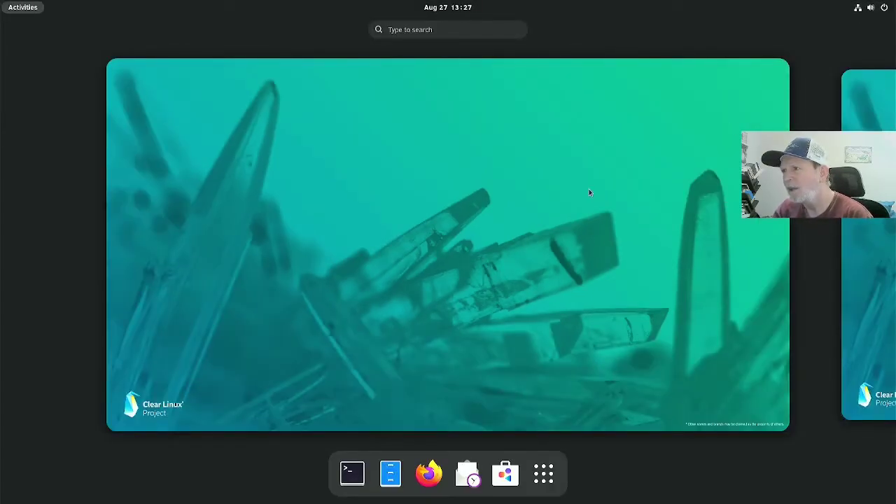
# Step: Open the Games folder in Show Applications to view the newly installed games
pyautogui.click(544, 476)
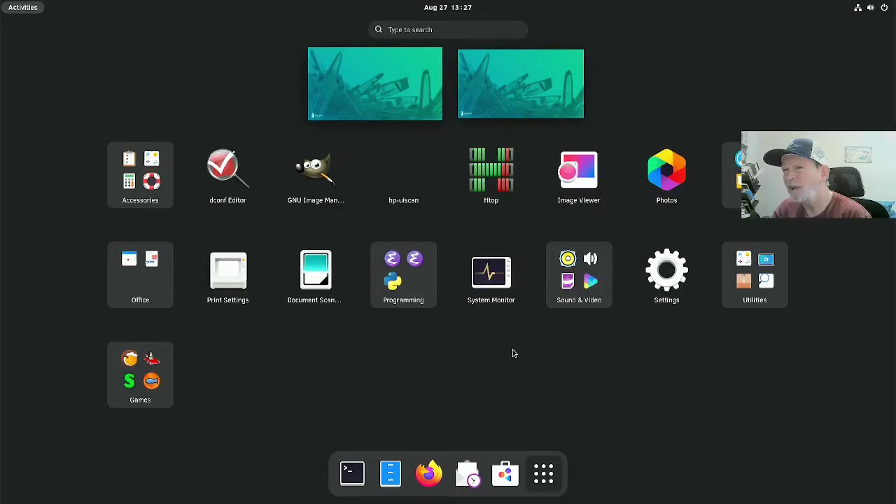
pyautogui.click(167, 375)
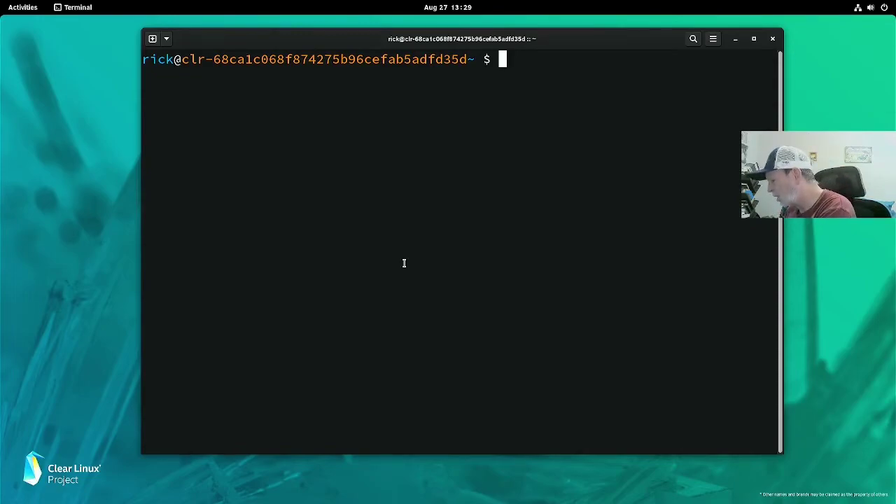
# Step: Run swupd --help to list all subcommands, then begin typing swupd mirror --help
pyautogui.write('sw')
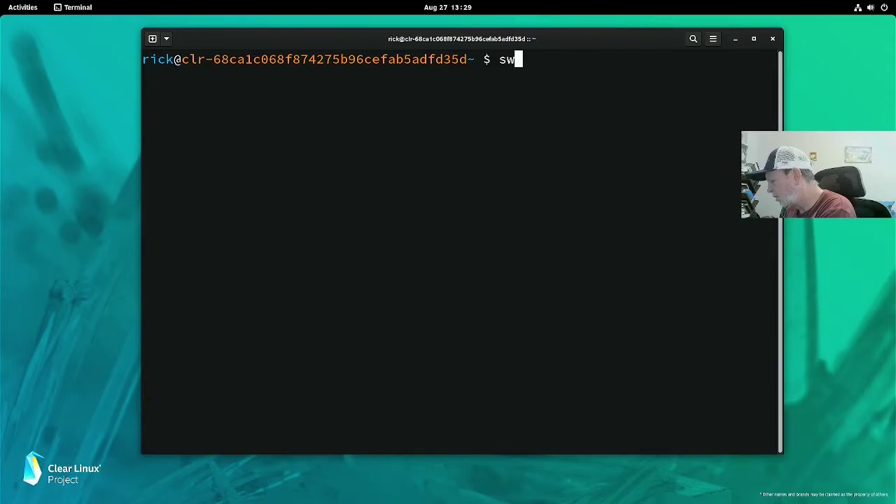
pyautogui.write('upd')
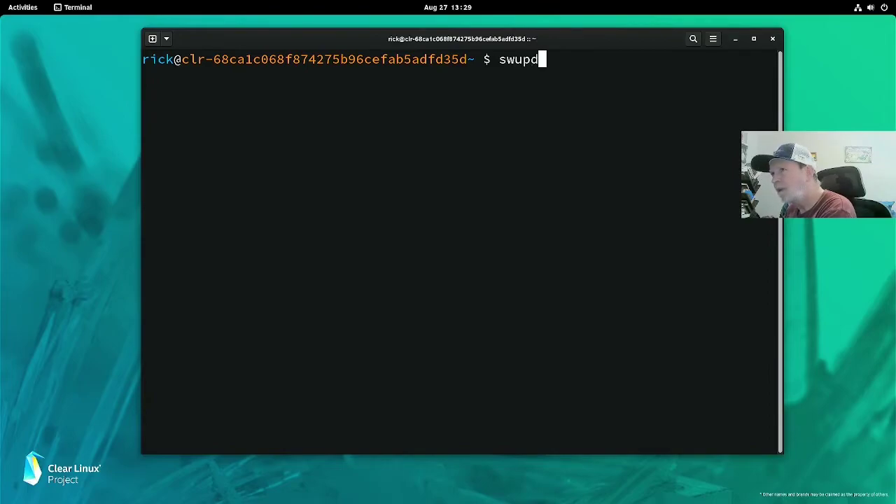
pyautogui.write(' -')
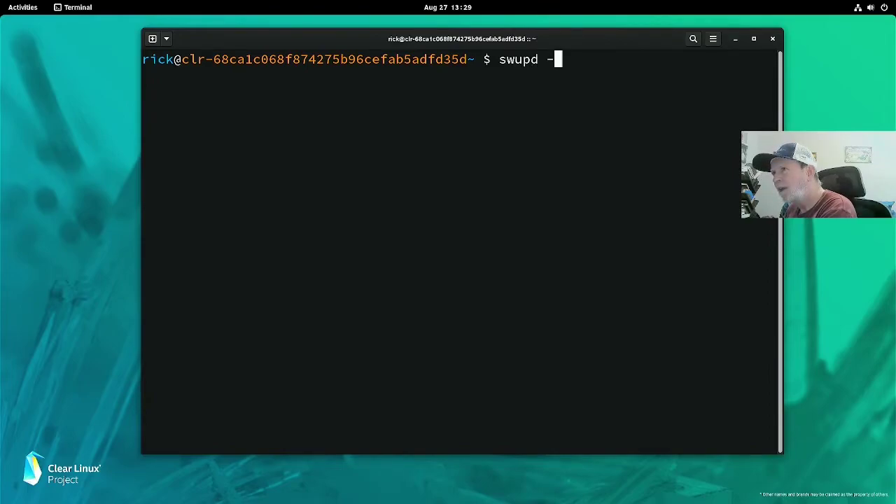
pyautogui.write('-help')
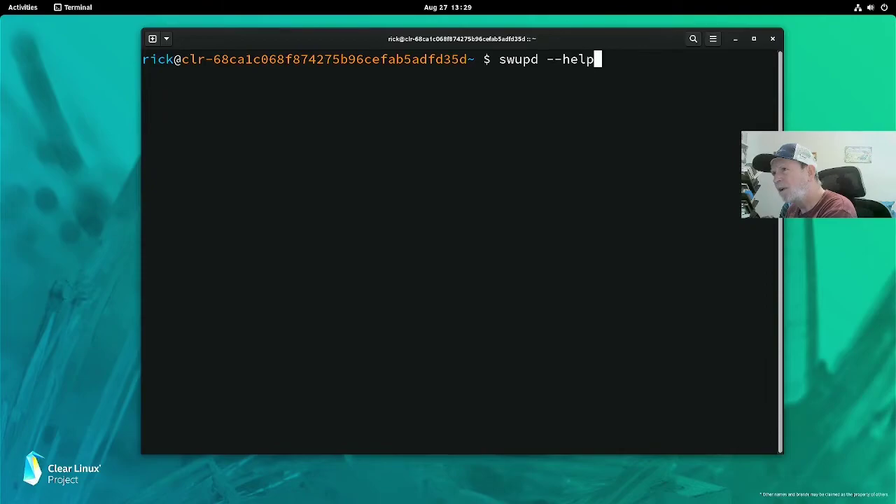
pyautogui.press('Return')
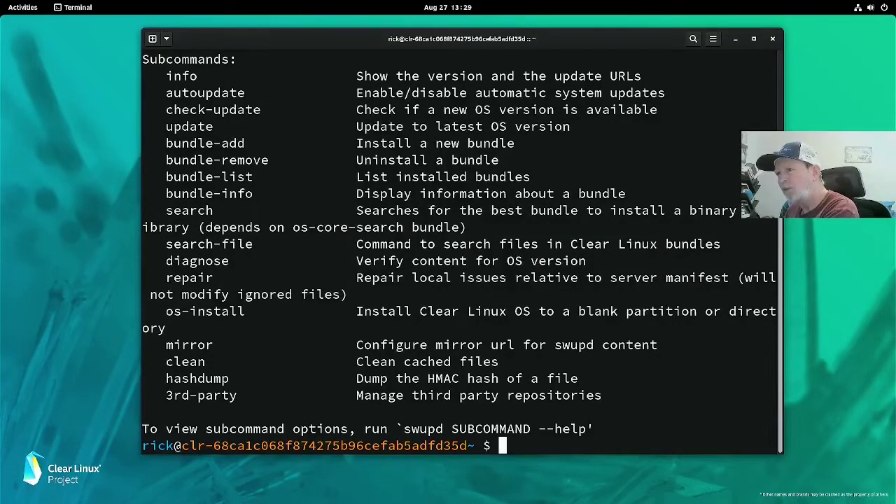
pyautogui.write('sw')
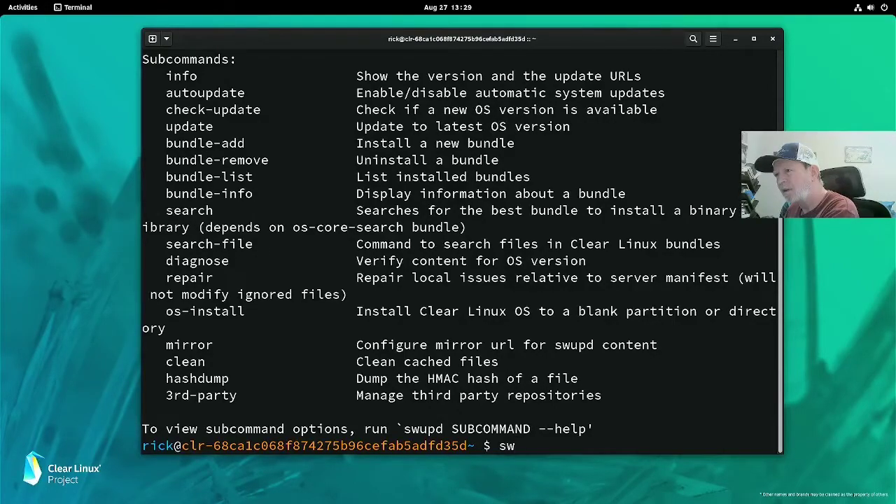
pyautogui.write('upd ')
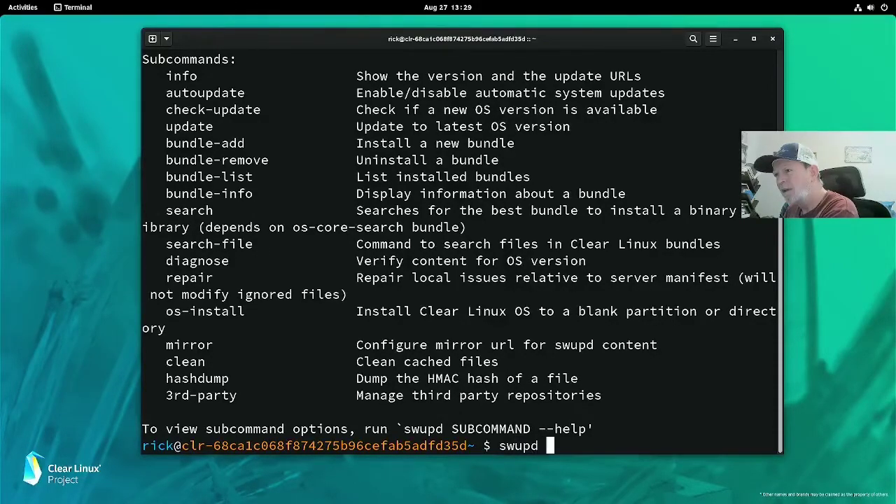
pyautogui.write('mirr')
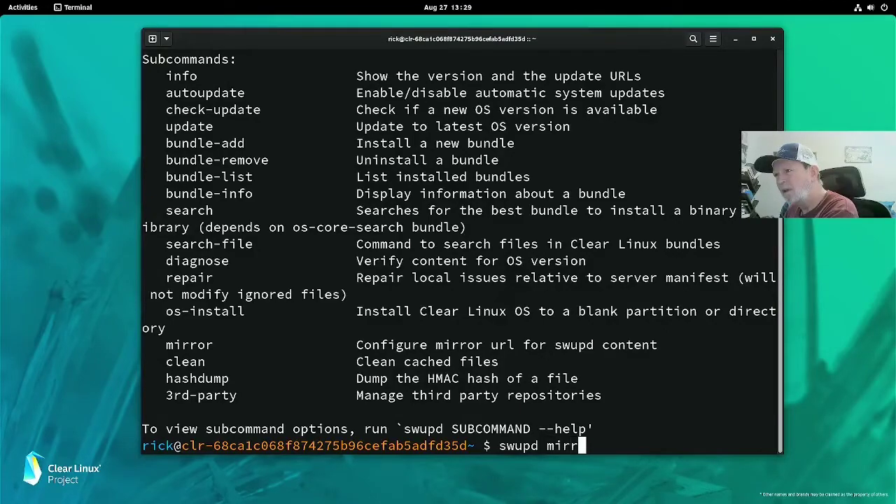
pyautogui.write('or --hep')
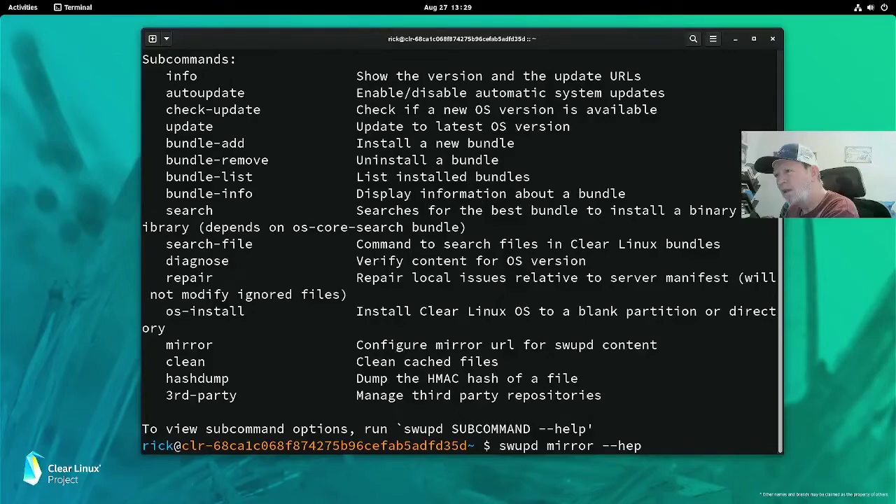
# Step: Correct the typo and run swupd mirror --help, showing the --set and --unset options
pyautogui.press('BackSpace')
pyautogui.write('lp')
pyautogui.press('Return')
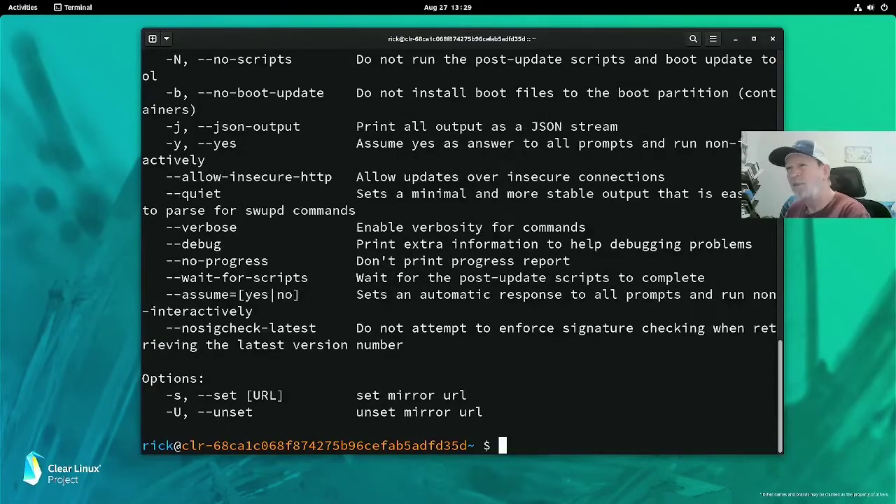